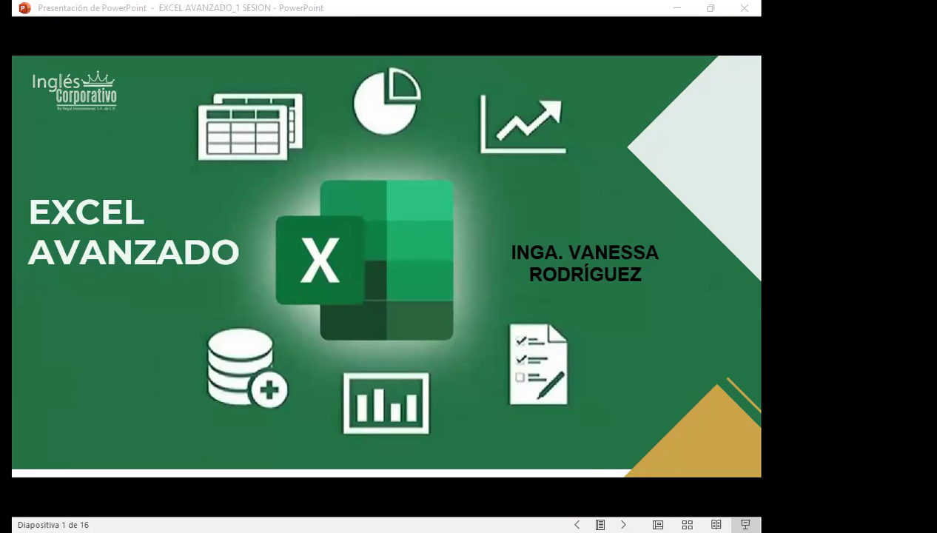
Step: Advance the slideshow to slide 2, crediting the facilitator and the Inglés Corporativo centre
{"action": "left_click", "coordinate": [760, 299]}
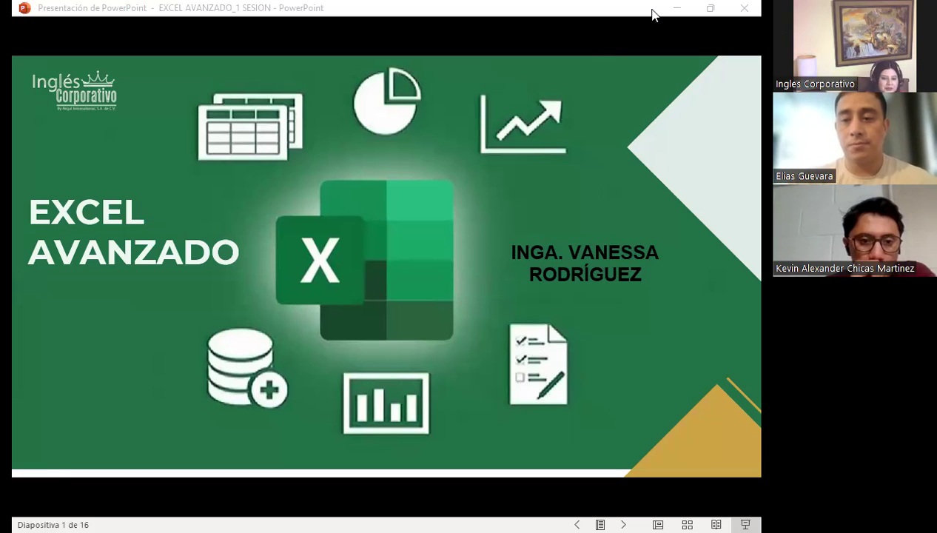
{"action": "left_click", "coordinate": [487, 251]}
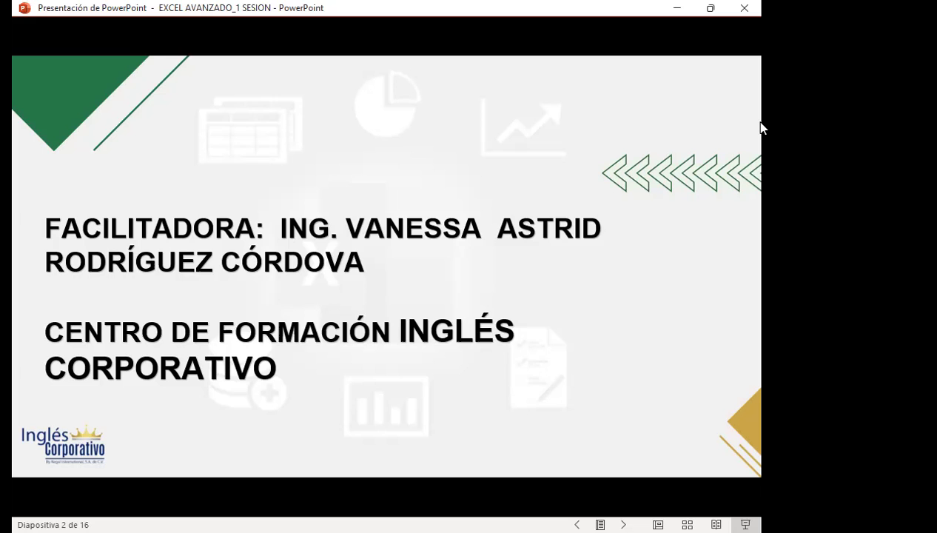
Step: Advance the slideshow to slide 3, Normas de convivencia
{"action": "key", "text": "Right"}
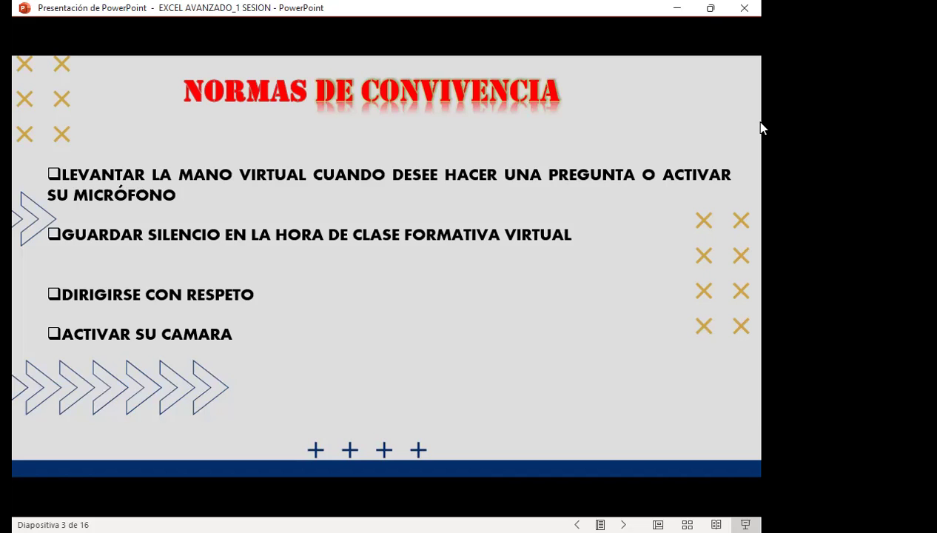
Step: Advance to slide 4, Fechas del curso, with the course schedule
{"action": "key", "text": "Right"}
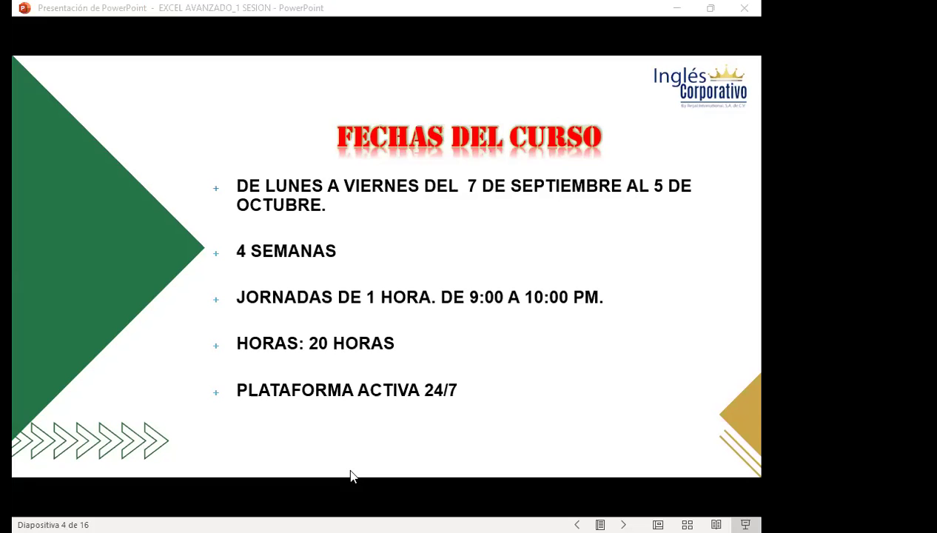
Step: Switch to Firefox and scroll the Excel Avanzado outline to Sección 1's lab 1.1 Función Indirecto
{"action": "key", "text": "alt+Tab"}
{"action": "scroll", "coordinate": [265, 261], "scroll_direction": "down", "scroll_amount": 2}
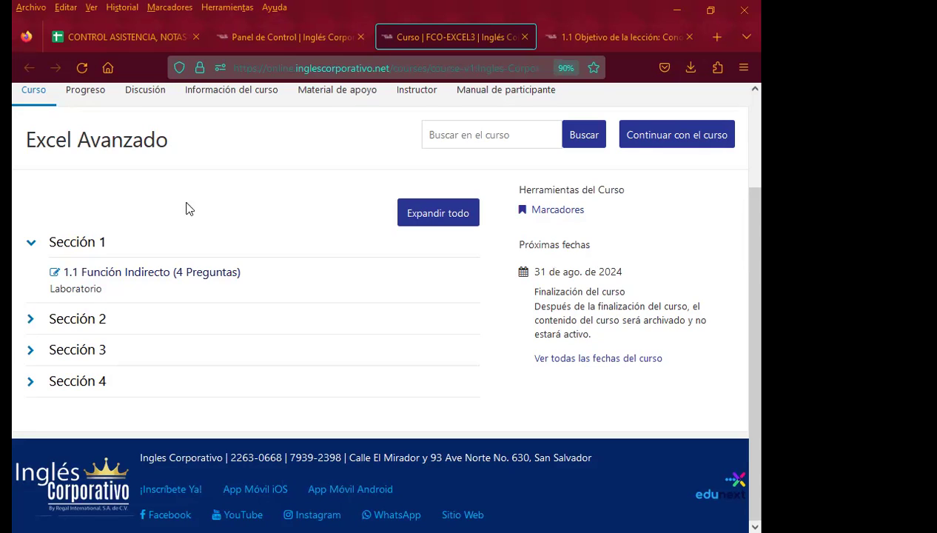
{"action": "scroll", "coordinate": [188, 208], "scroll_direction": "up", "scroll_amount": 3}
{"action": "middle_click", "coordinate": [477, 212]}
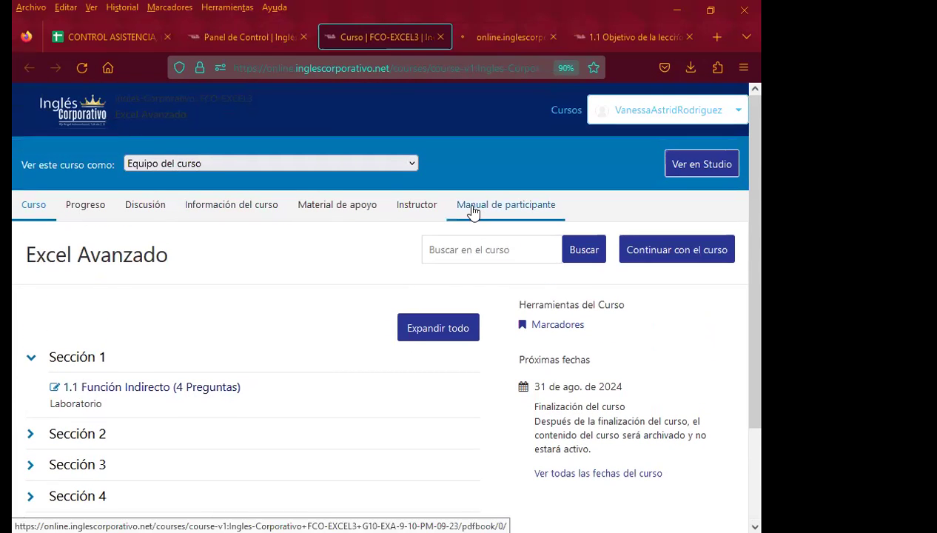
{"action": "left_click", "coordinate": [489, 36]}
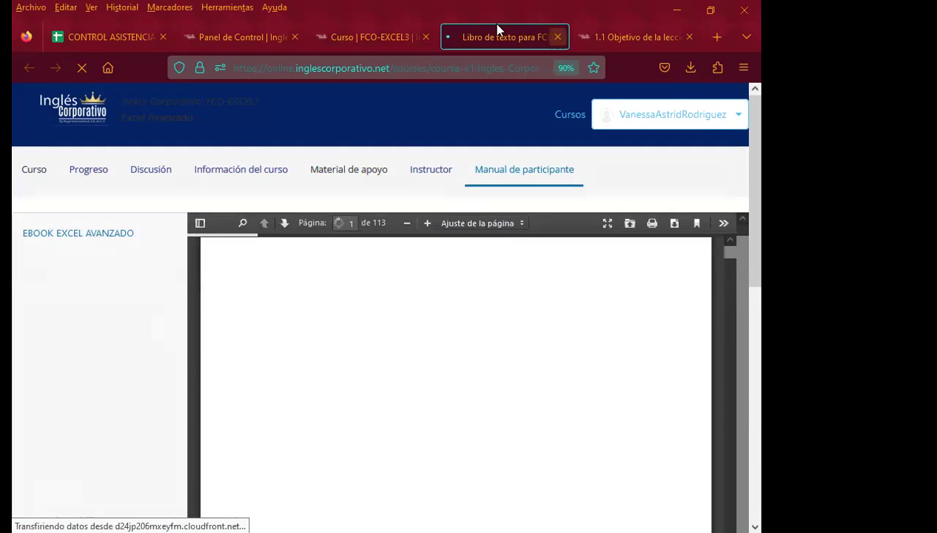
{"action": "middle_click", "coordinate": [497, 29]}
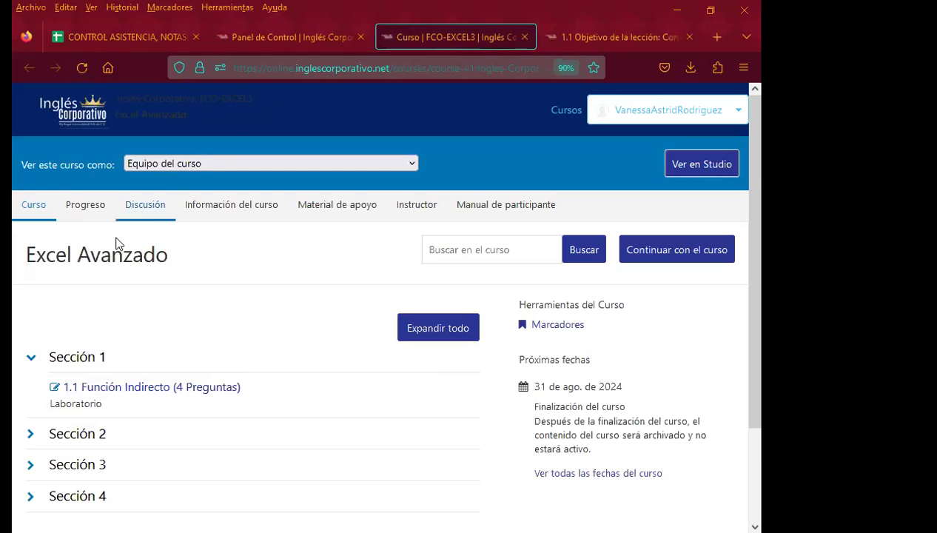
Step: Open the Material de apoyo page in its own tab
{"action": "middle_click", "coordinate": [318, 213]}
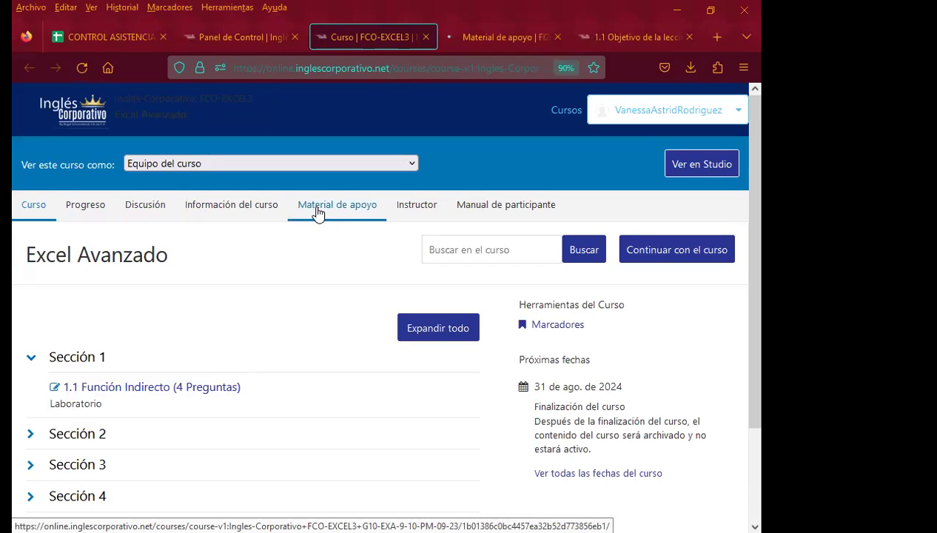
{"action": "left_click", "coordinate": [487, 35]}
{"action": "scroll", "coordinate": [270, 376], "scroll_direction": "down", "scroll_amount": 3}
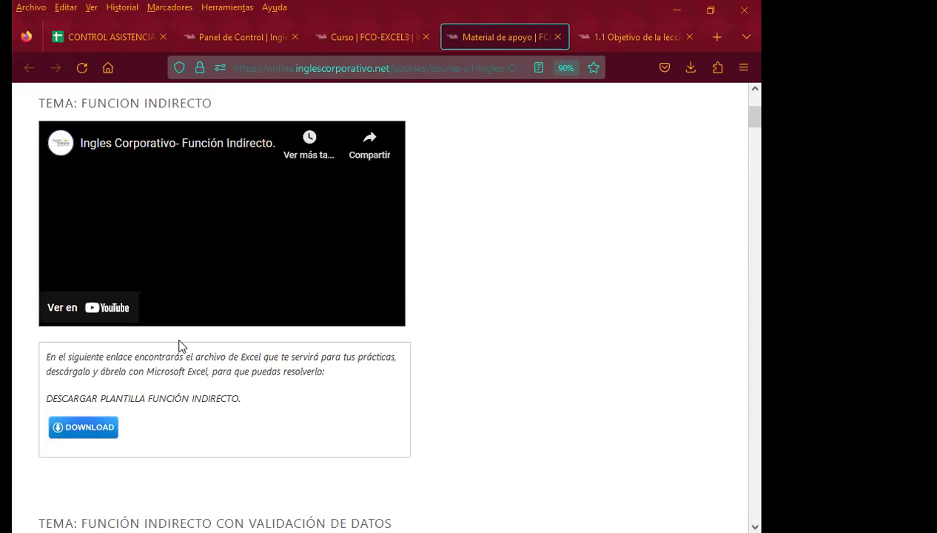
{"action": "scroll", "coordinate": [420, 397], "scroll_direction": "up", "scroll_amount": 1}
Step: Browse the Sección #1 topic videos and Excel template DOWNLOAD links, then return upward
{"action": "scroll", "coordinate": [488, 379], "scroll_direction": "down", "scroll_amount": 6}
{"action": "scroll", "coordinate": [489, 378], "scroll_direction": "down", "scroll_amount": 2}
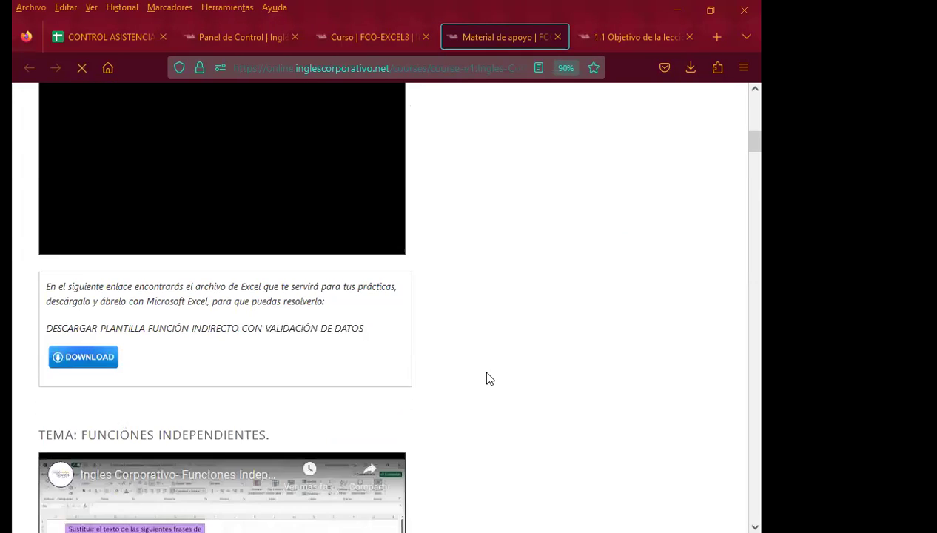
{"action": "scroll", "coordinate": [488, 378], "scroll_direction": "down", "scroll_amount": 2}
{"action": "scroll", "coordinate": [489, 378], "scroll_direction": "down", "scroll_amount": 2}
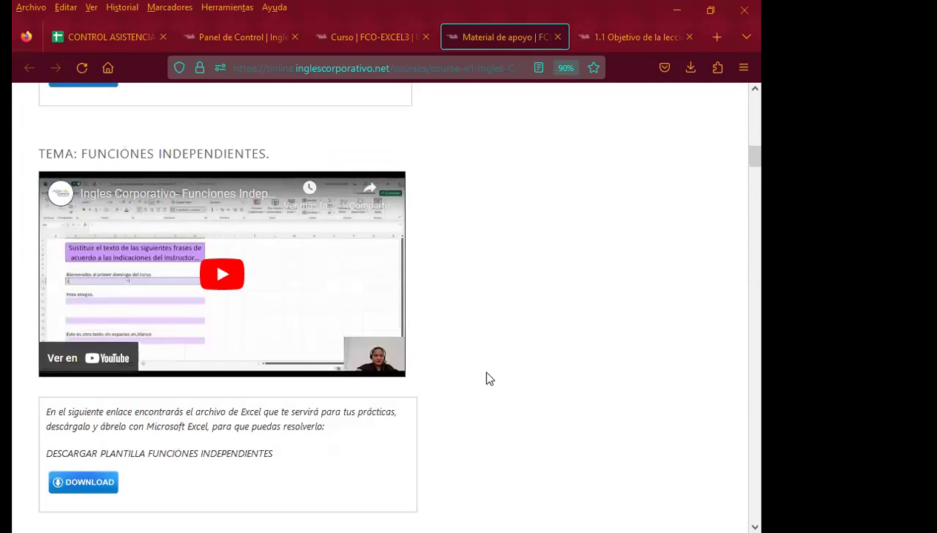
{"action": "scroll", "coordinate": [488, 378], "scroll_direction": "down", "scroll_amount": 1}
{"action": "scroll", "coordinate": [490, 377], "scroll_direction": "down", "scroll_amount": 1}
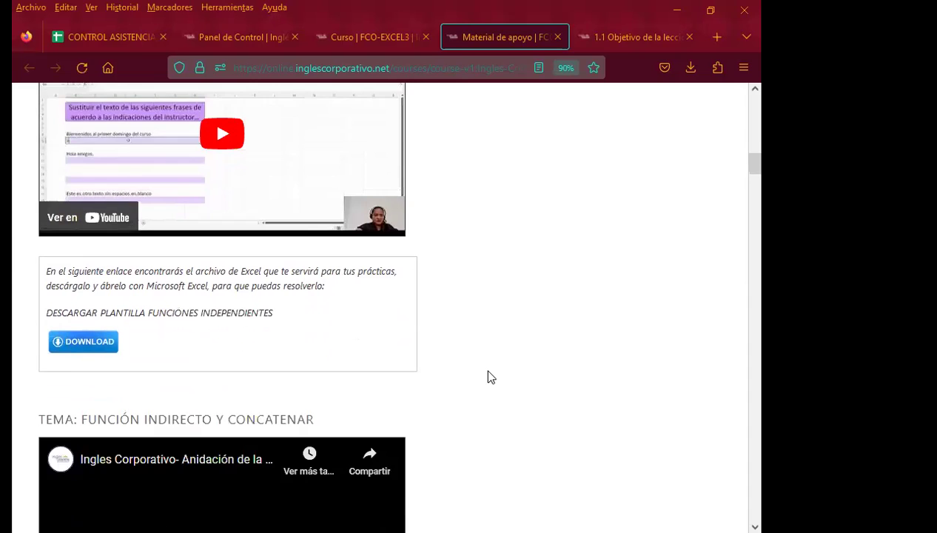
{"action": "scroll", "coordinate": [487, 378], "scroll_direction": "down", "scroll_amount": 2}
{"action": "scroll", "coordinate": [488, 377], "scroll_direction": "down", "scroll_amount": 1}
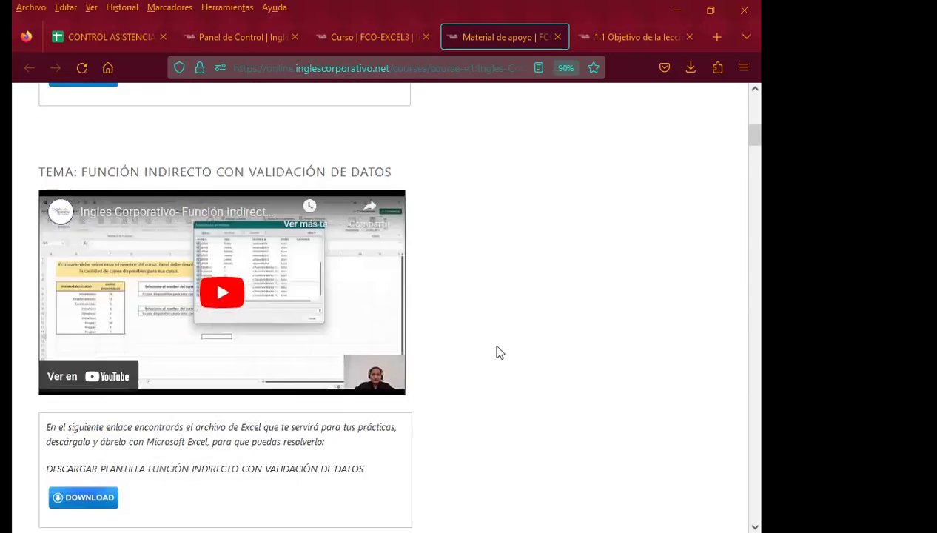
{"action": "scroll", "coordinate": [496, 352], "scroll_direction": "up", "scroll_amount": 10}
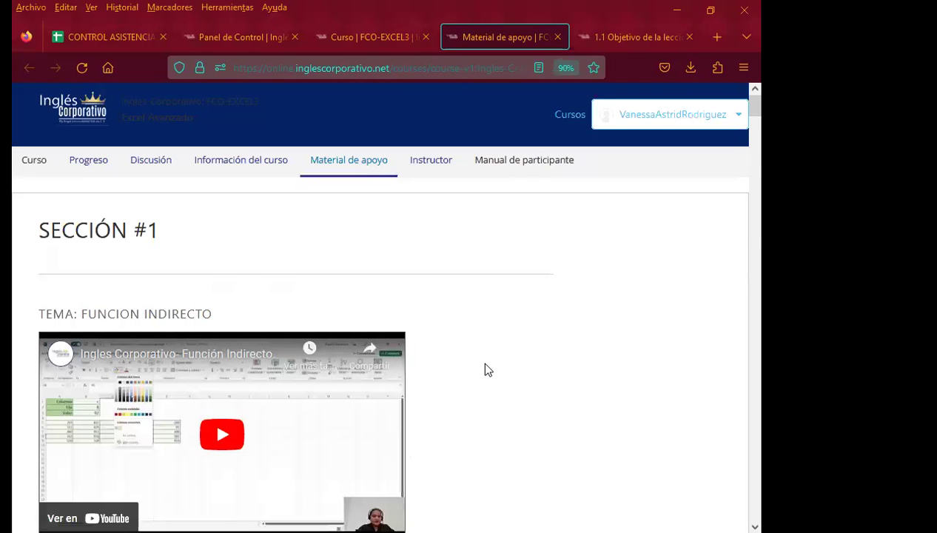
Step: Open the Progreso page and review the grade chart showing 0% for every assignment
{"action": "middle_click", "coordinate": [76, 165]}
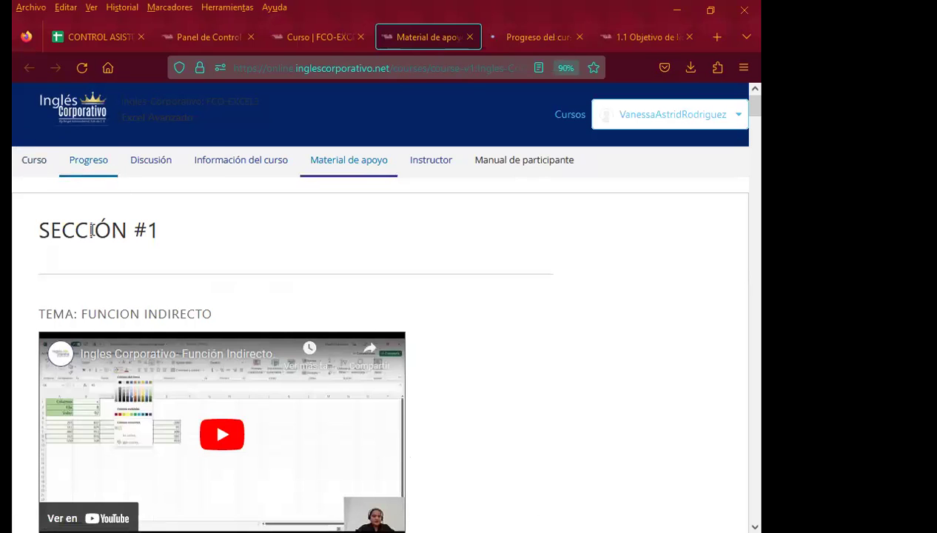
{"action": "left_click", "coordinate": [521, 37]}
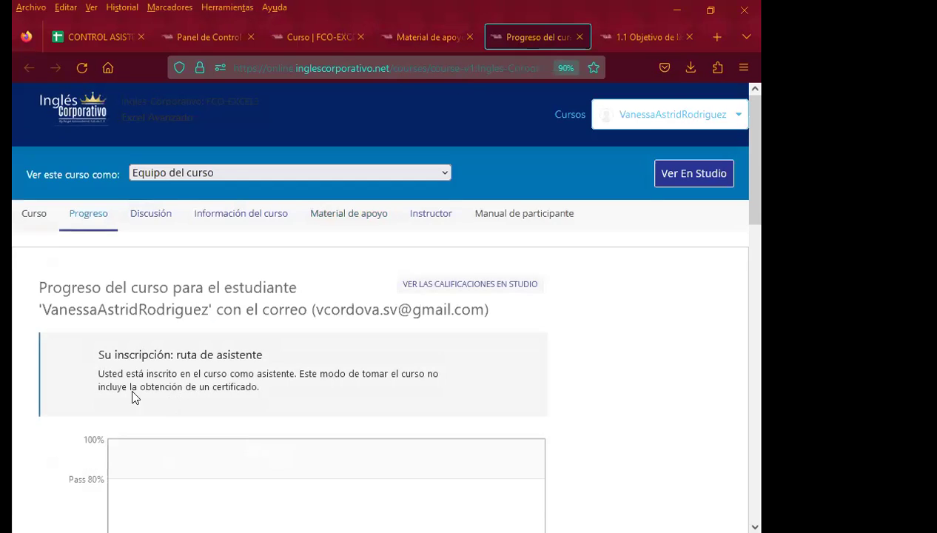
{"action": "scroll", "coordinate": [50, 395], "scroll_direction": "down", "scroll_amount": 2}
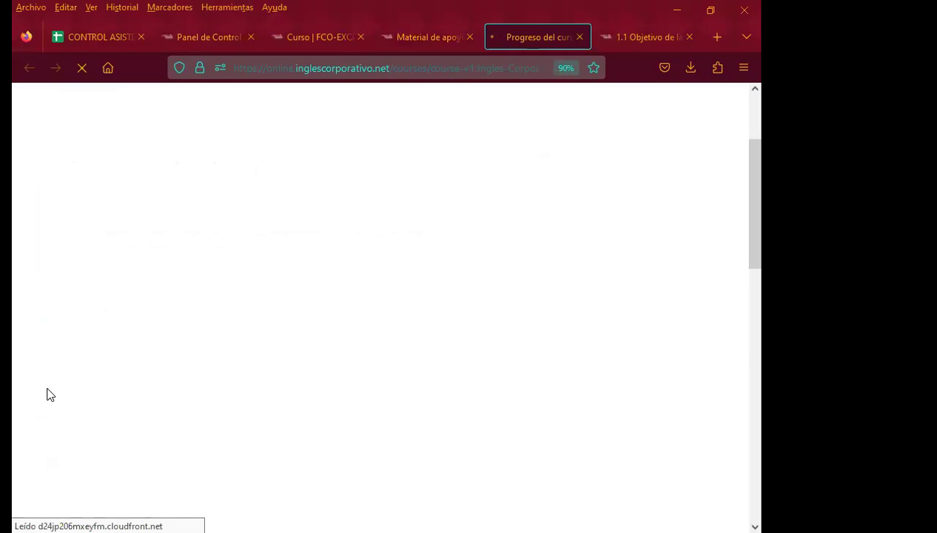
{"action": "scroll", "coordinate": [50, 395], "scroll_direction": "down", "scroll_amount": 2}
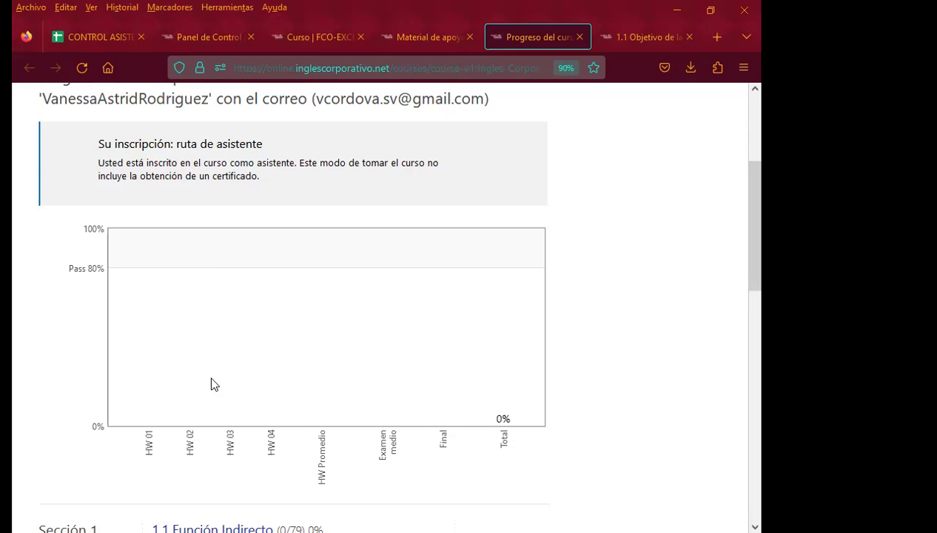
{"action": "scroll", "coordinate": [211, 381], "scroll_direction": "up", "scroll_amount": 3}
Step: Show the '1.1 Objetivo de la lección: Conoce la función indirecto' page from its header
{"action": "left_click", "coordinate": [646, 42]}
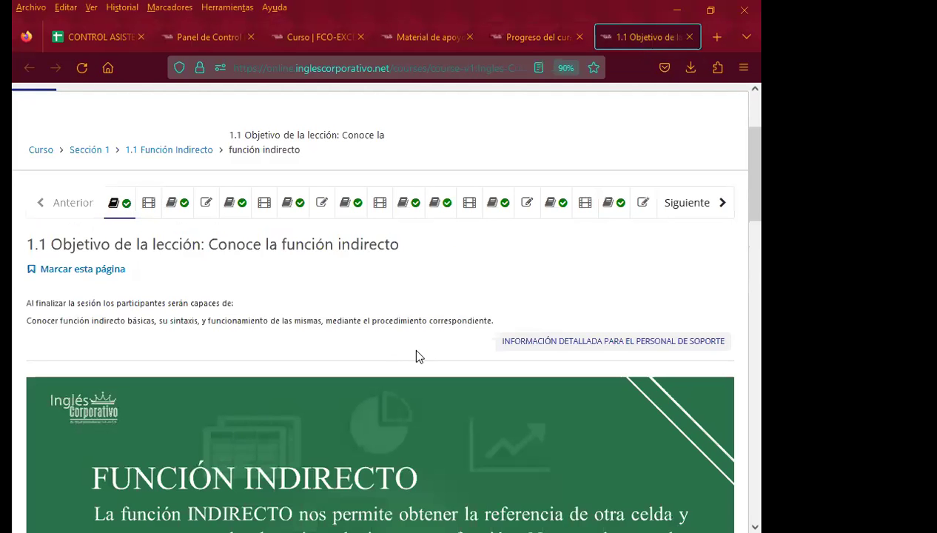
{"action": "scroll", "coordinate": [281, 325], "scroll_direction": "up", "scroll_amount": 2}
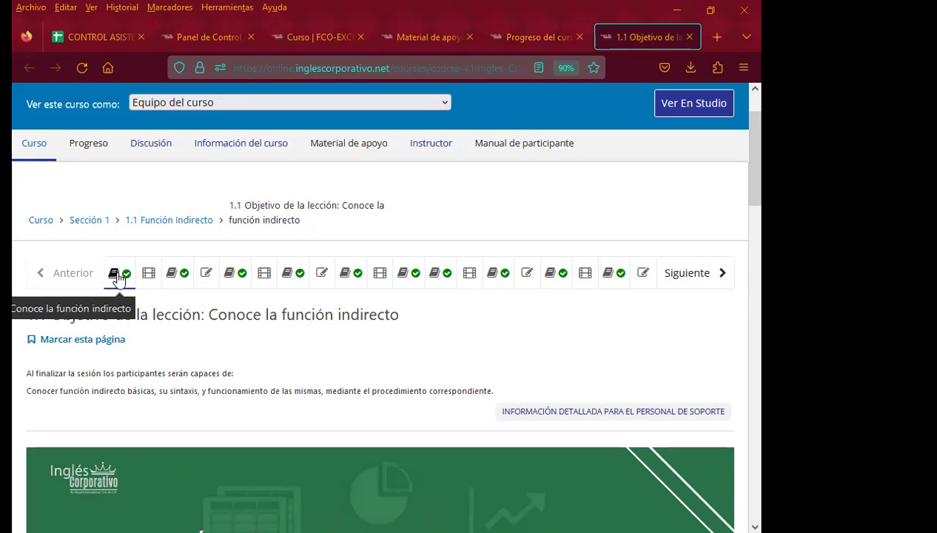
Step: Open Foro de discusión clase #1 showing the question about INDIRECTO's syntax
{"action": "left_click", "coordinate": [171, 275]}
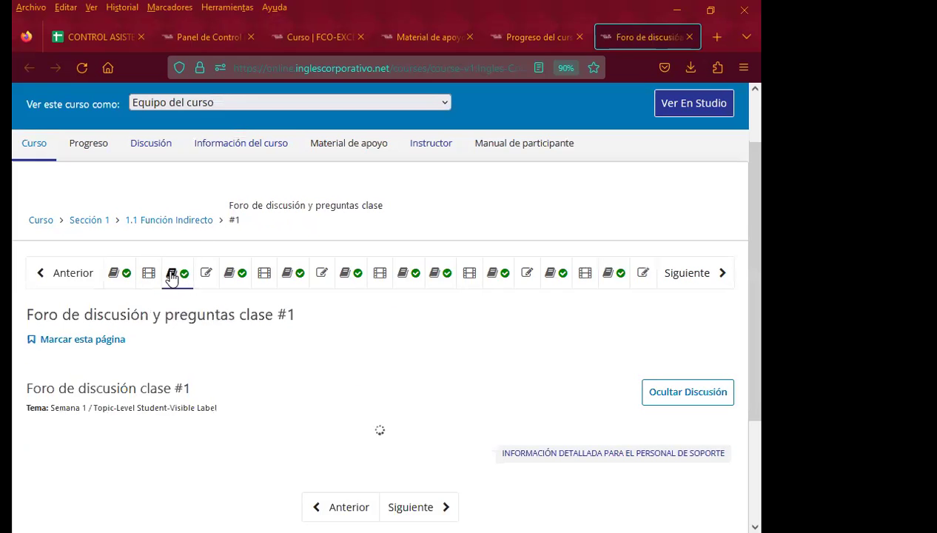
{"action": "scroll", "coordinate": [259, 366], "scroll_direction": "down", "scroll_amount": 1}
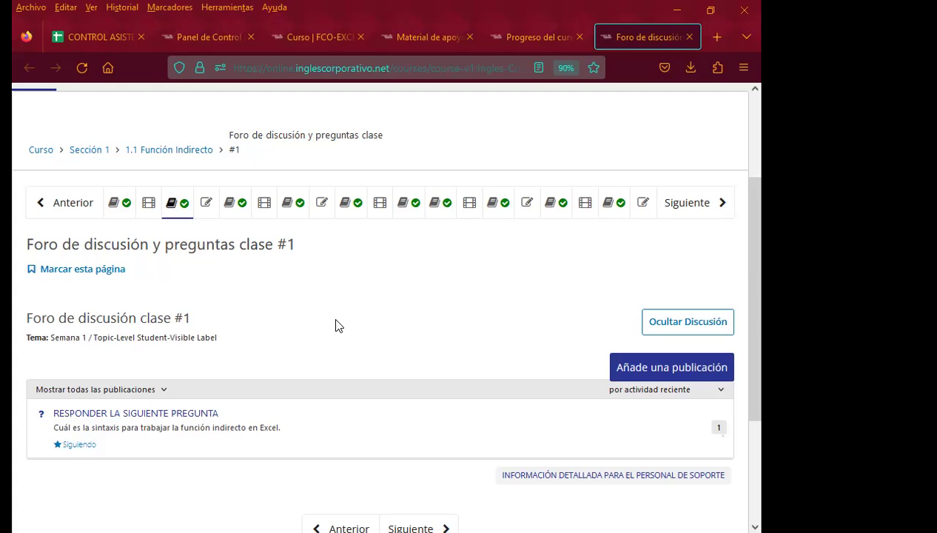
{"action": "scroll", "coordinate": [336, 325], "scroll_direction": "down", "scroll_amount": 2}
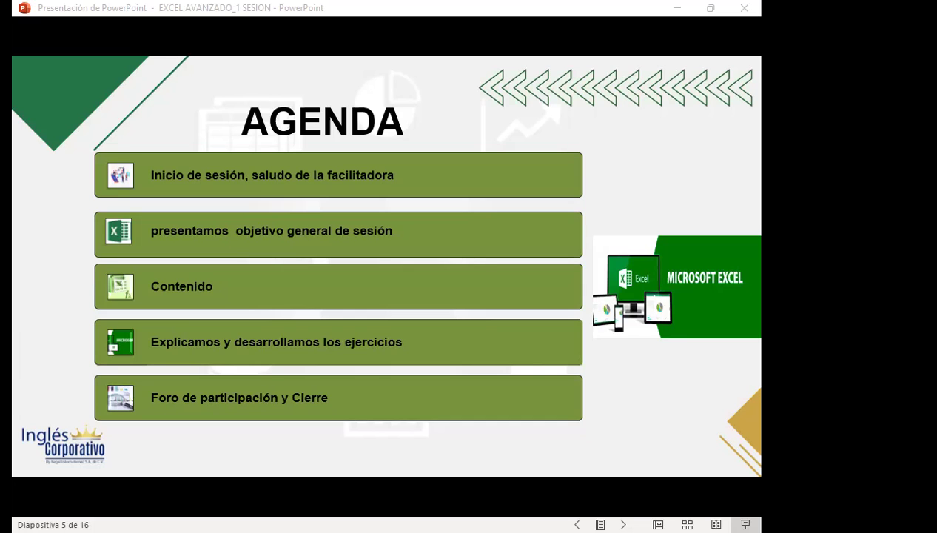
{"action": "key", "text": "alt+Tab"}
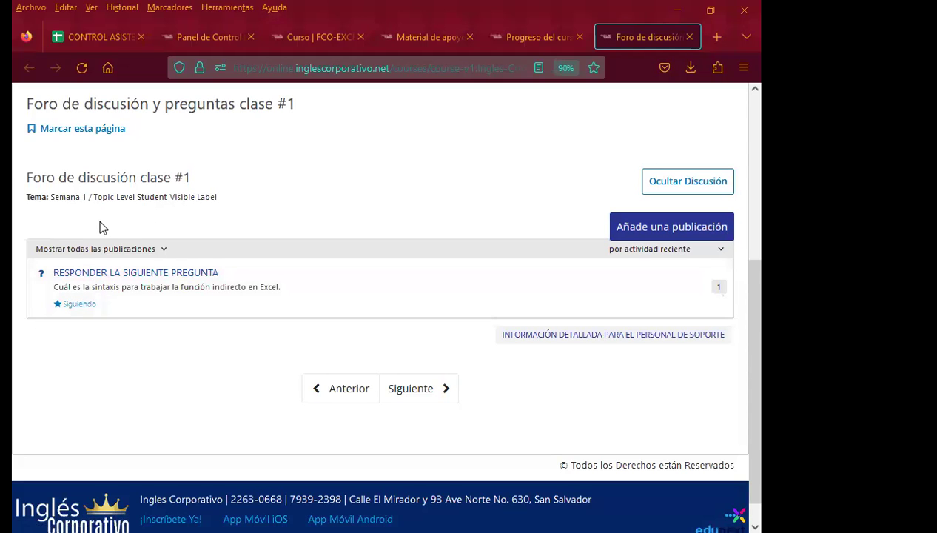
{"action": "left_click", "coordinate": [151, 274]}
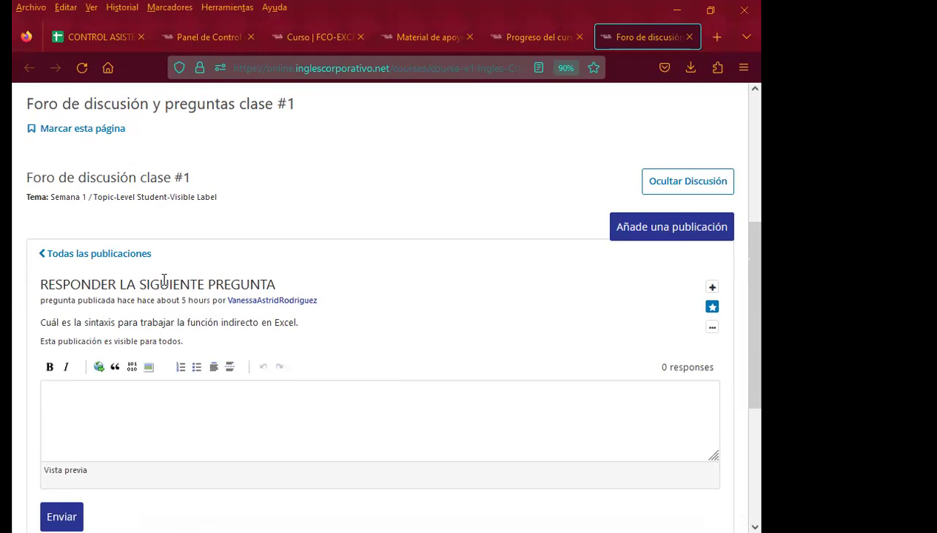
{"action": "scroll", "coordinate": [359, 312], "scroll_direction": "down", "scroll_amount": 2}
{"action": "left_click", "coordinate": [91, 335]}
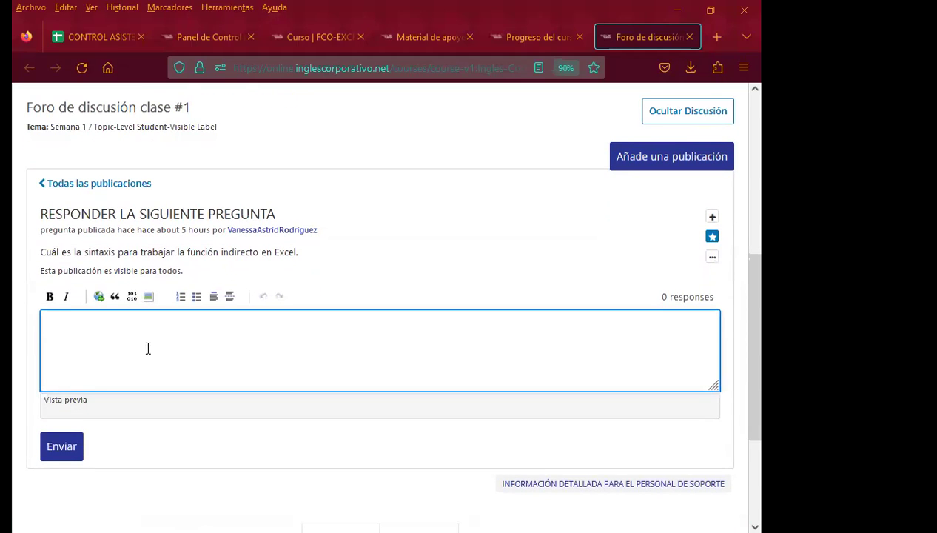
{"action": "scroll", "coordinate": [152, 342], "scroll_direction": "down", "scroll_amount": 3}
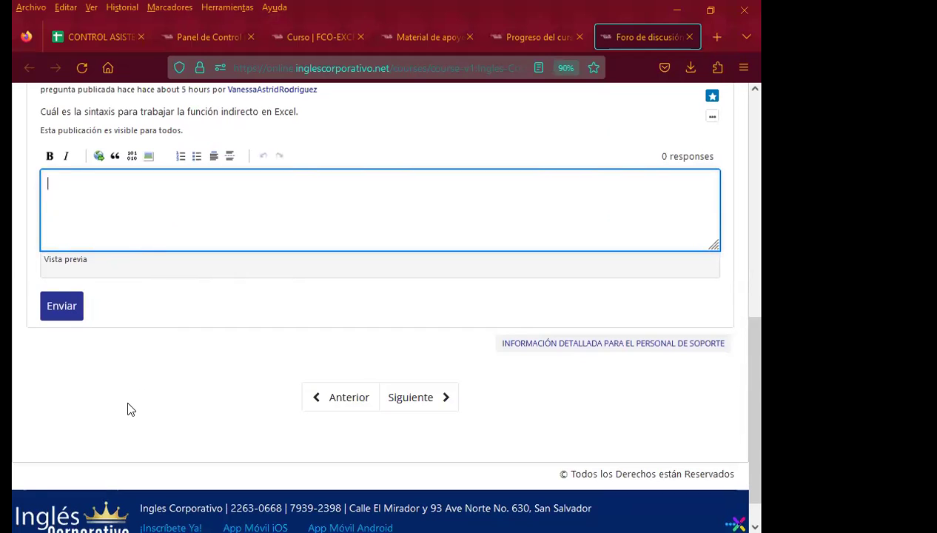
{"action": "scroll", "coordinate": [161, 411], "scroll_direction": "up", "scroll_amount": 3}
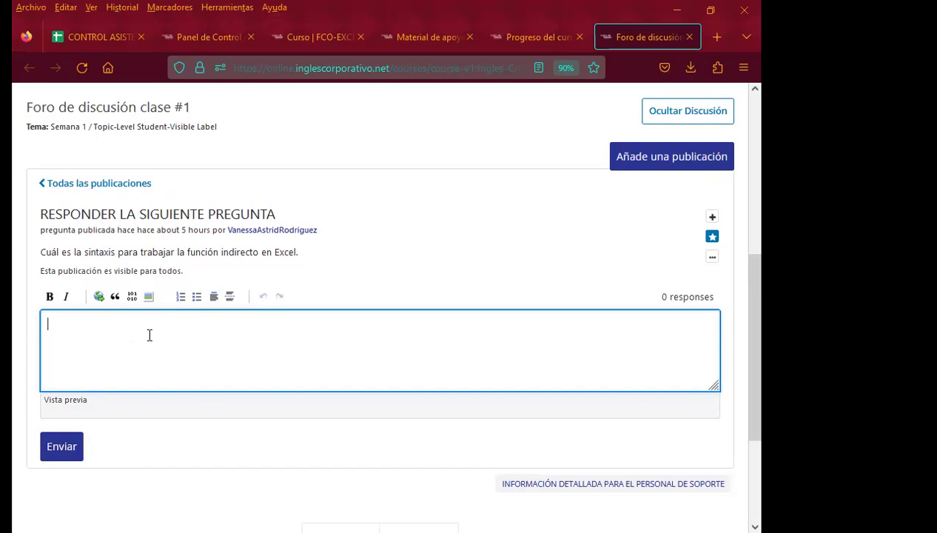
{"action": "scroll", "coordinate": [170, 370], "scroll_direction": "down", "scroll_amount": 2}
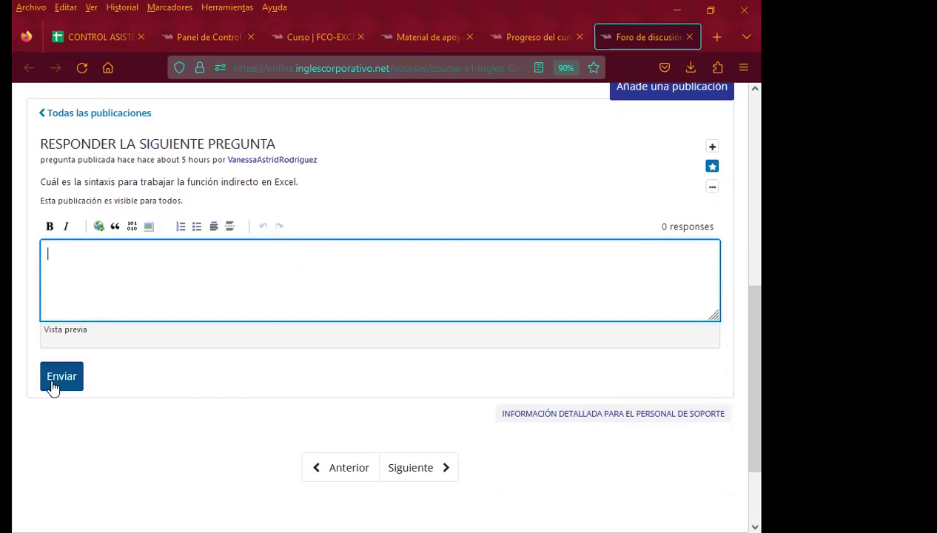
{"action": "scroll", "coordinate": [288, 333], "scroll_direction": "up", "scroll_amount": 3}
{"action": "left_click", "coordinate": [456, 362]}
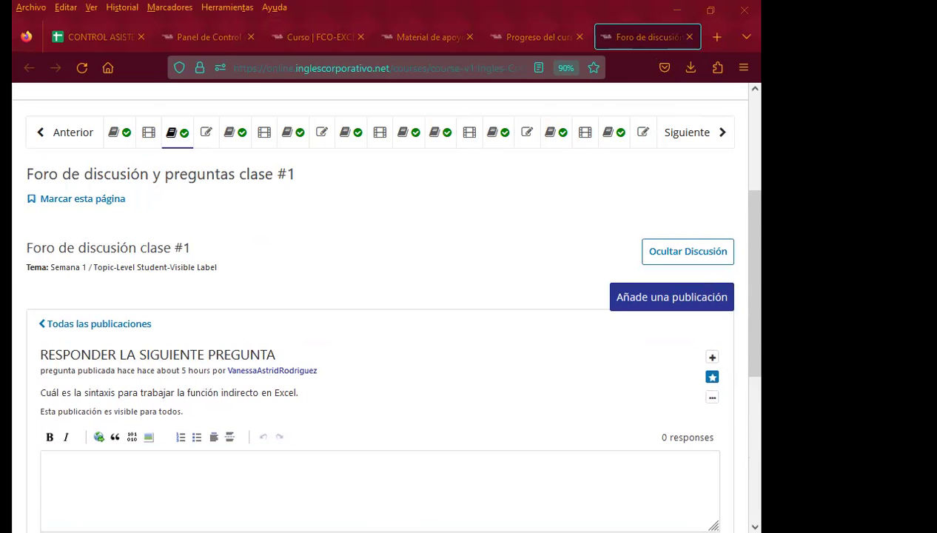
Step: Return to the slideshow's Agenda slide and advance to Objetivo General
{"action": "key", "text": "alt+Tab"}
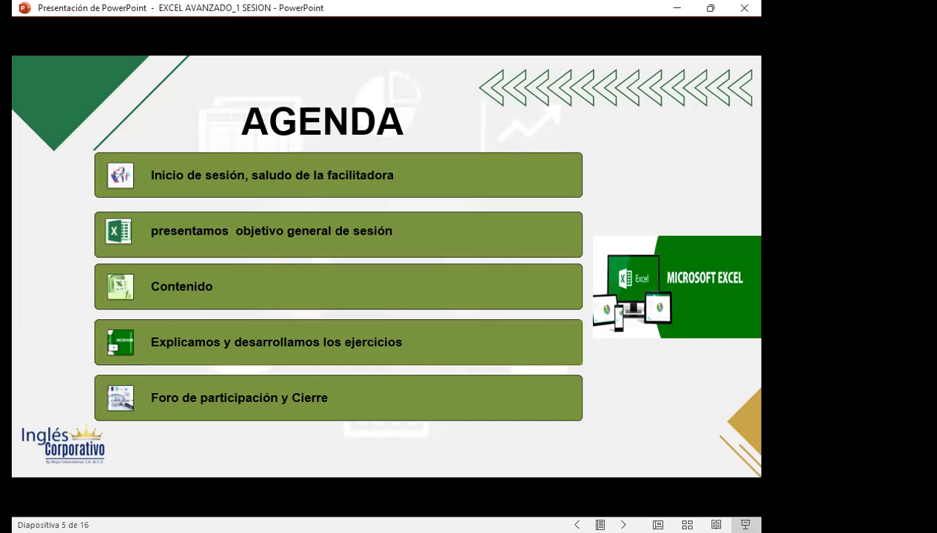
{"action": "key", "text": "Right"}
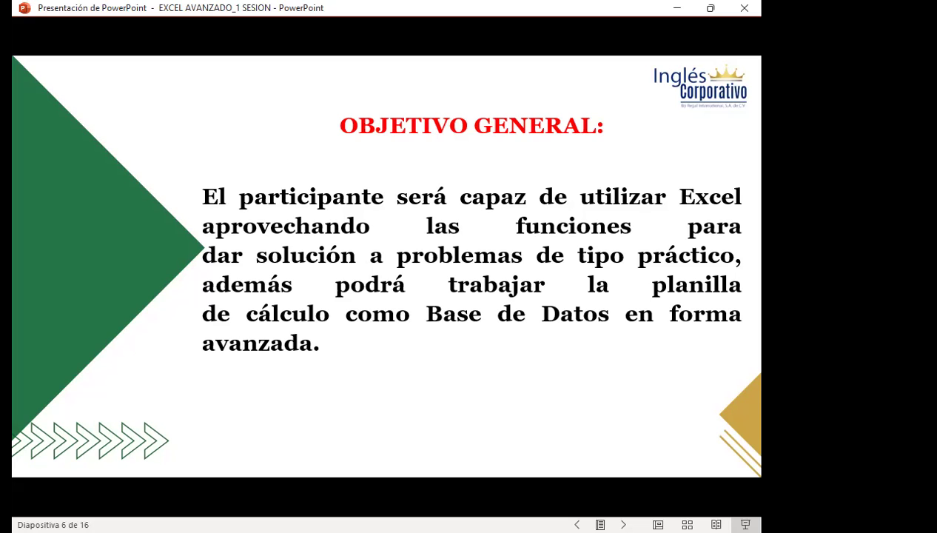
Step: Advance through slide 7 to slide 8, explaining =CONCATENAR(arg1;arg2;…;arg_n)
{"action": "key", "text": "Right"}
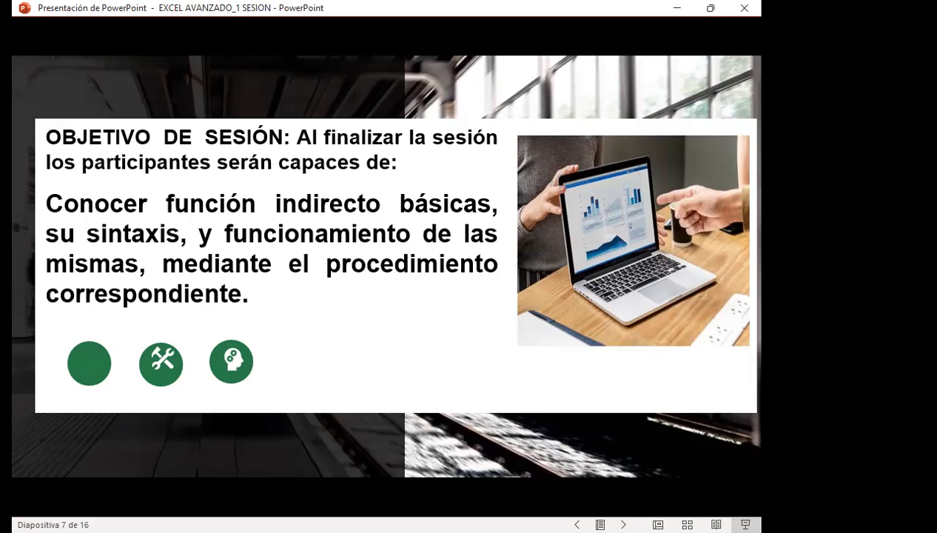
{"action": "key", "text": "Right"}
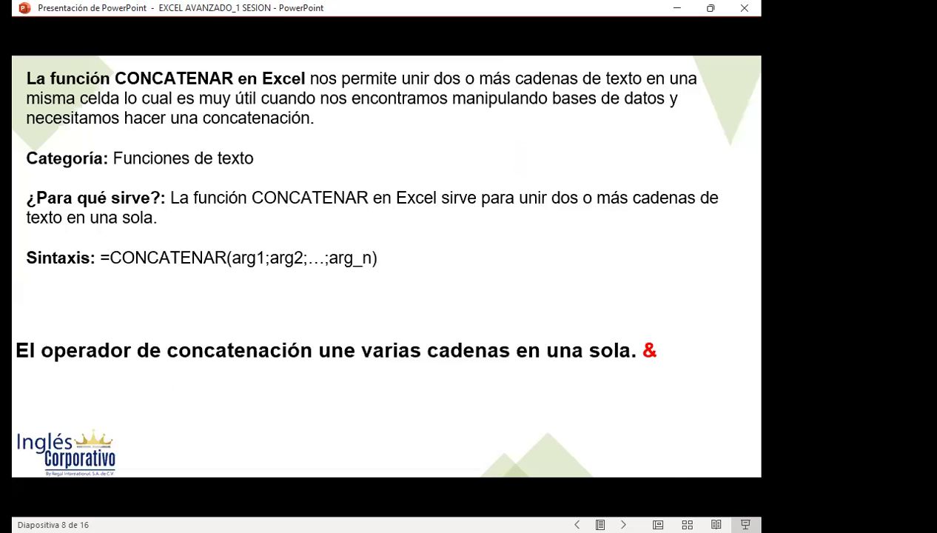
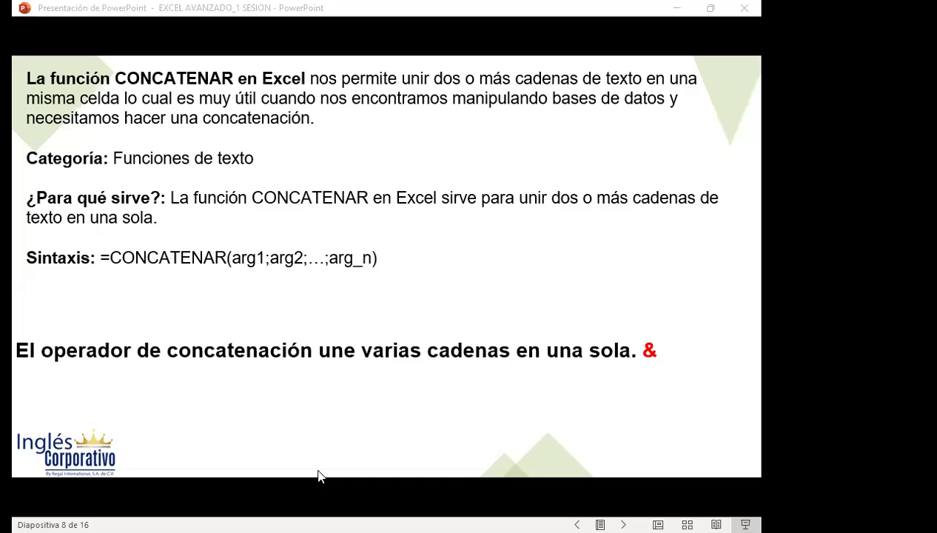
Step: Advance the slide show from slide 8 to slide 9, 'FUNCIÓN INDIRECTO'
{"action": "left_click", "coordinate": [444, 392]}
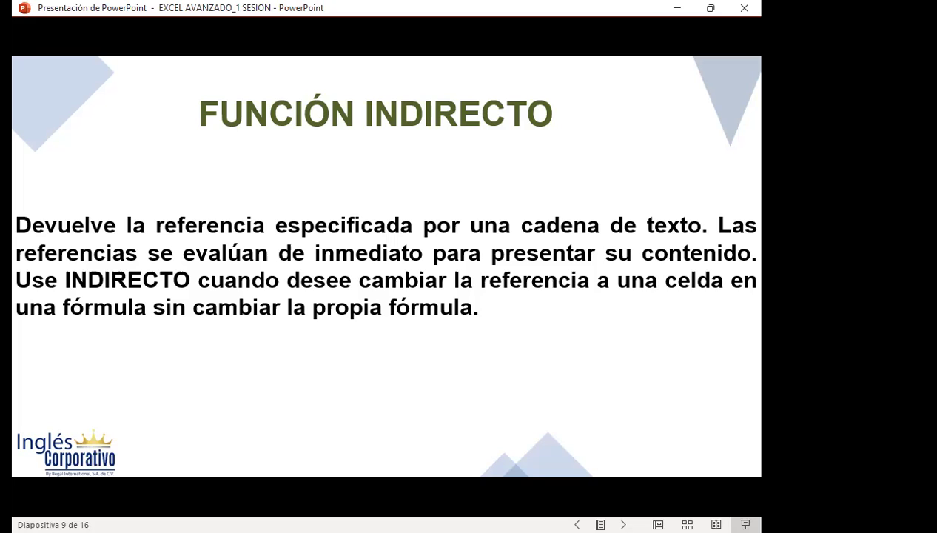
Step: Advance to slide 10, 'INDIRECTO de Excel: ¿para qué se utiliza?'
{"action": "key", "text": "Right"}
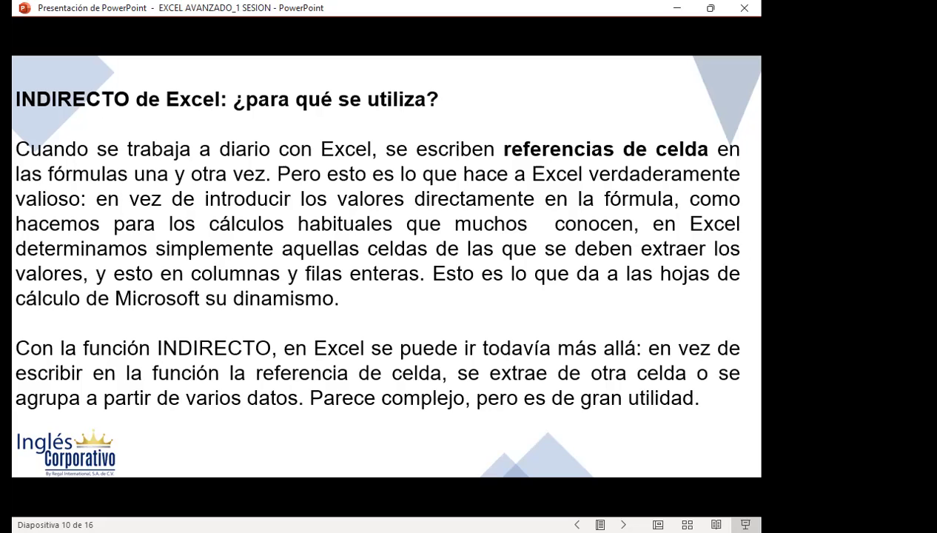
{"action": "key", "text": "Right"}
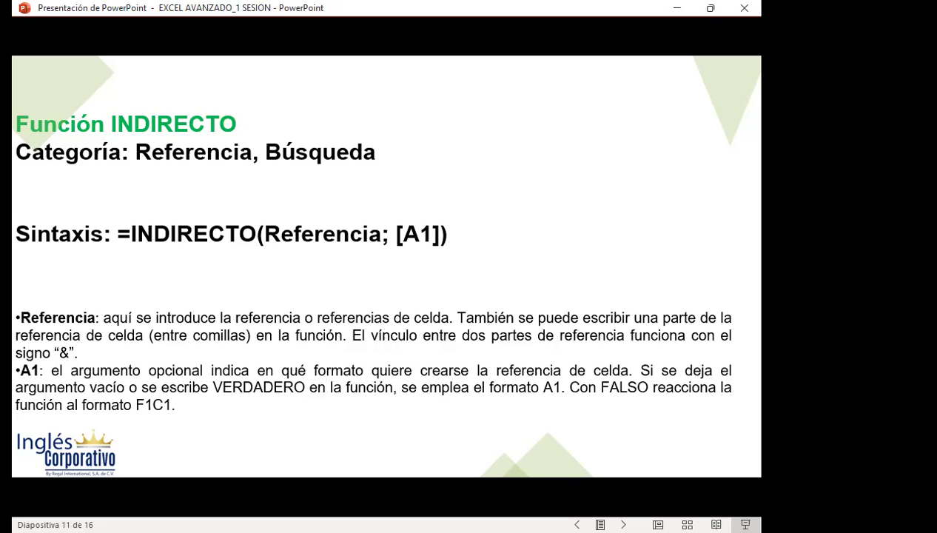
Step: Advance to slide 12, the table of INDIRECTO's Ref and A1 arguments
{"action": "key", "text": "Right"}
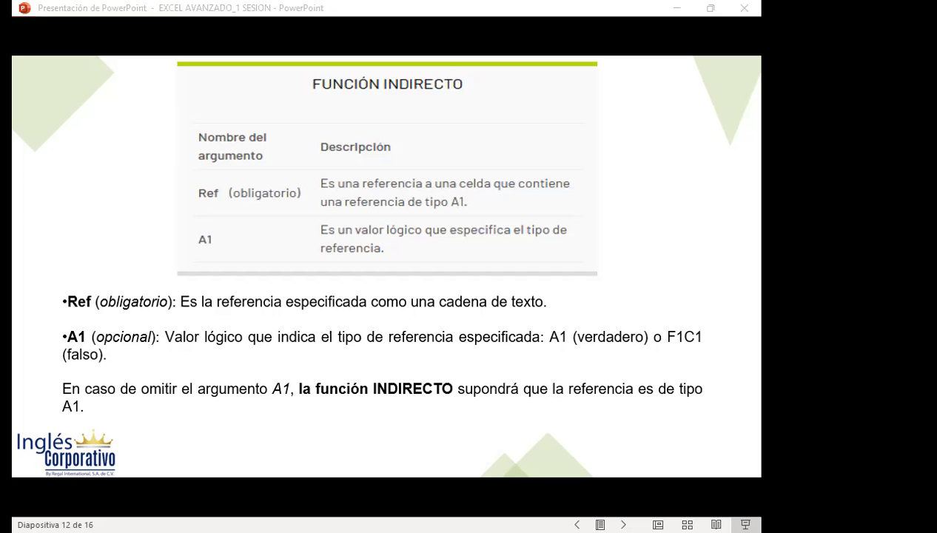
Step: Switch from the slide show to Excel's 'QUE HACE LA FUNCIÓN INDIRECTO' sheet
{"action": "key", "text": "alt+Tab"}
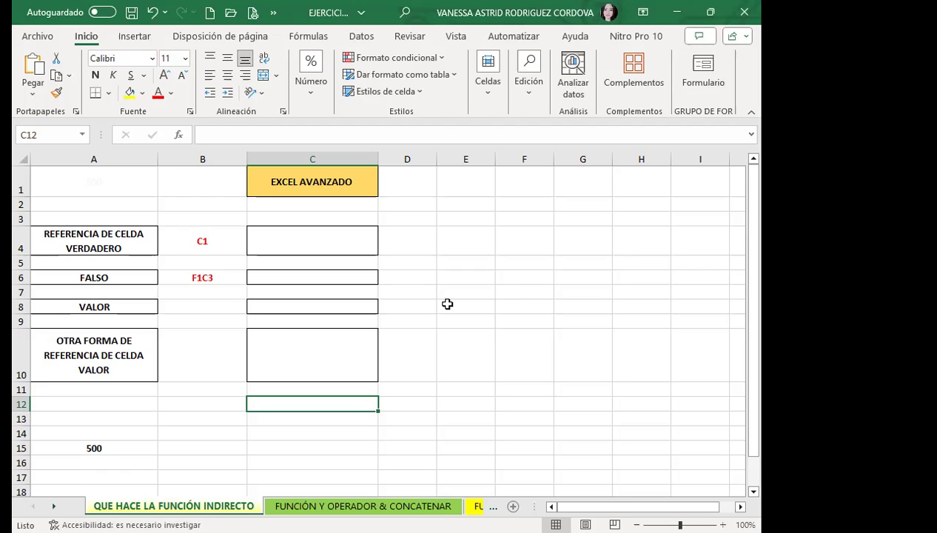
{"action": "left_click", "coordinate": [87, 233]}
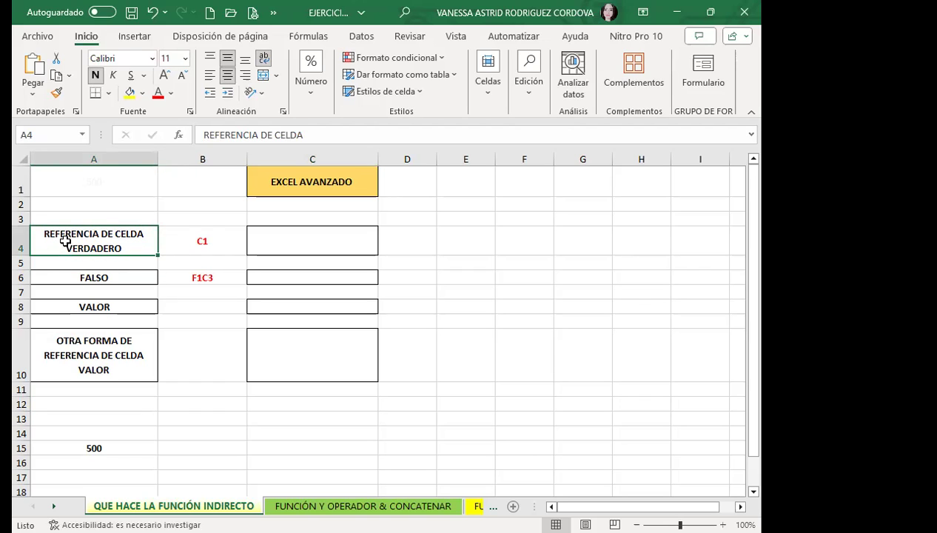
{"action": "left_click", "coordinate": [125, 279]}
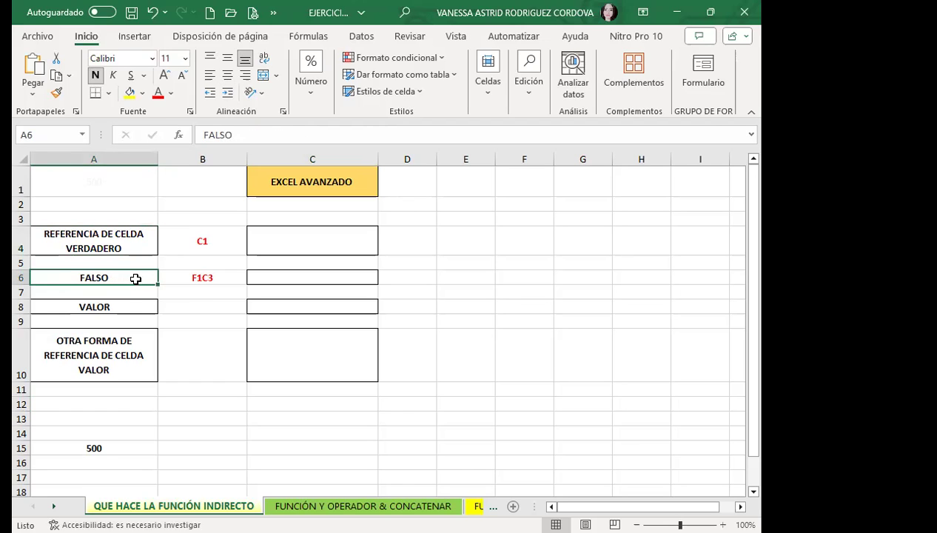
{"action": "left_click", "coordinate": [115, 305]}
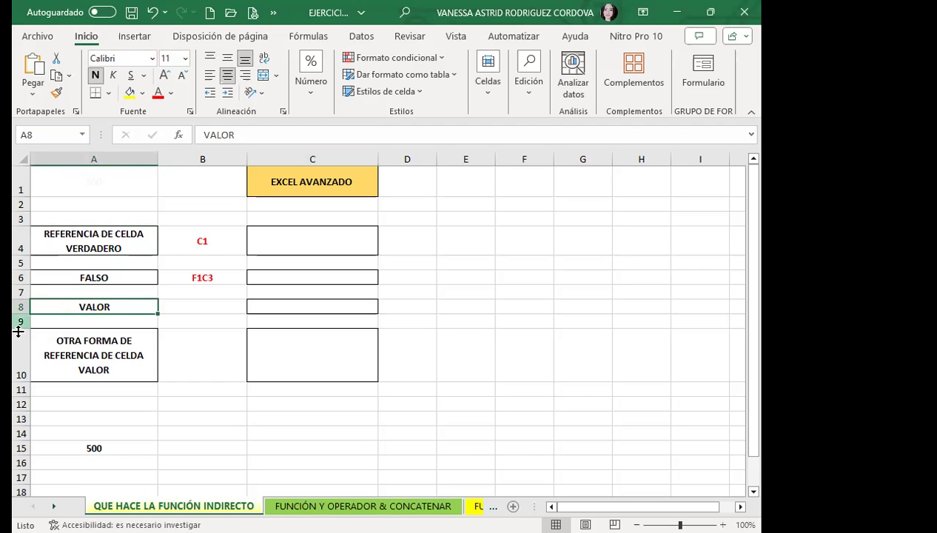
{"action": "left_click", "coordinate": [112, 350]}
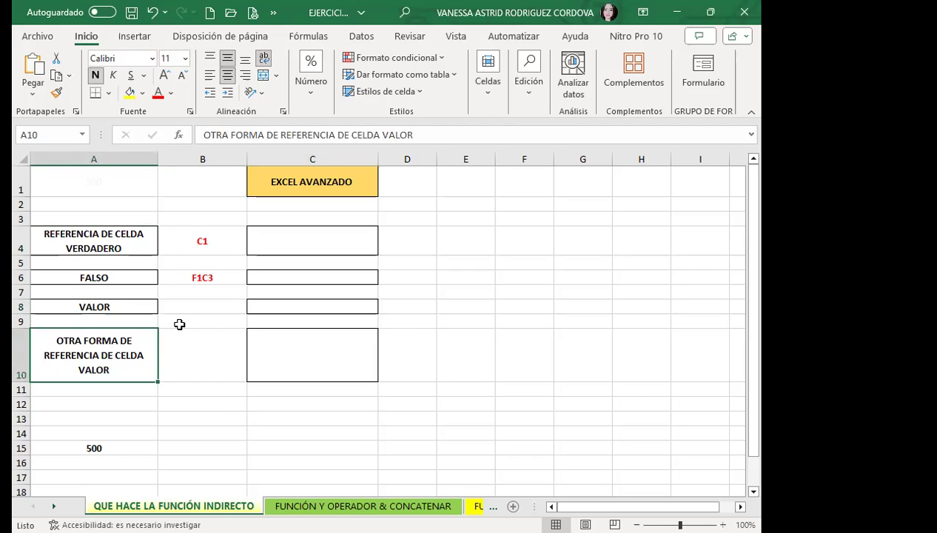
{"action": "left_click", "coordinate": [127, 307]}
{"action": "left_click", "coordinate": [121, 345]}
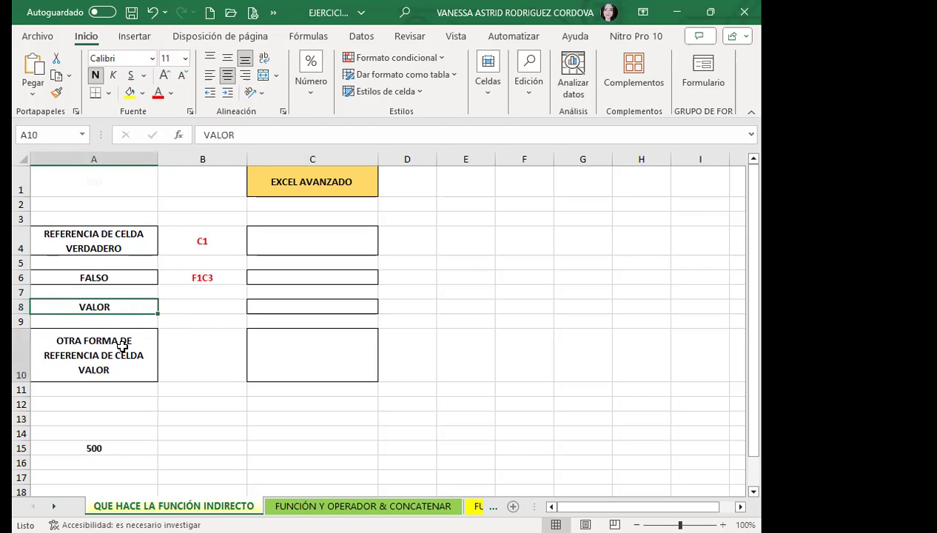
{"action": "left_click", "coordinate": [122, 309]}
{"action": "left_click", "coordinate": [123, 341]}
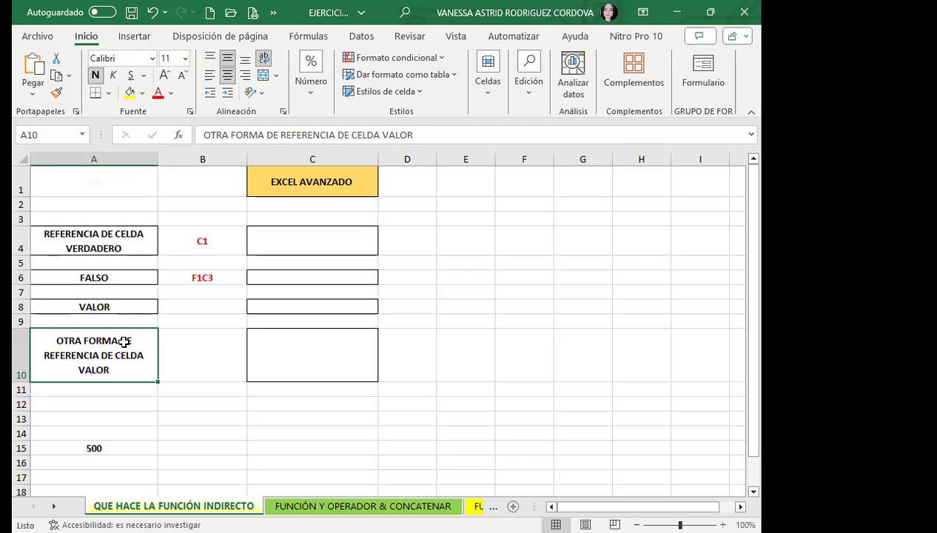
{"action": "left_click", "coordinate": [111, 311]}
{"action": "left_click", "coordinate": [100, 355]}
{"action": "left_click", "coordinate": [20, 352]}
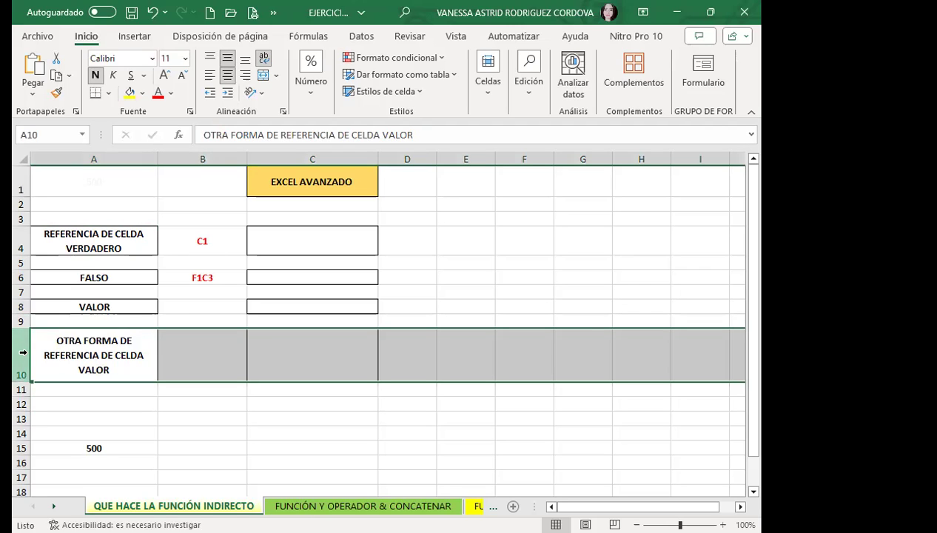
{"action": "left_click", "coordinate": [96, 356]}
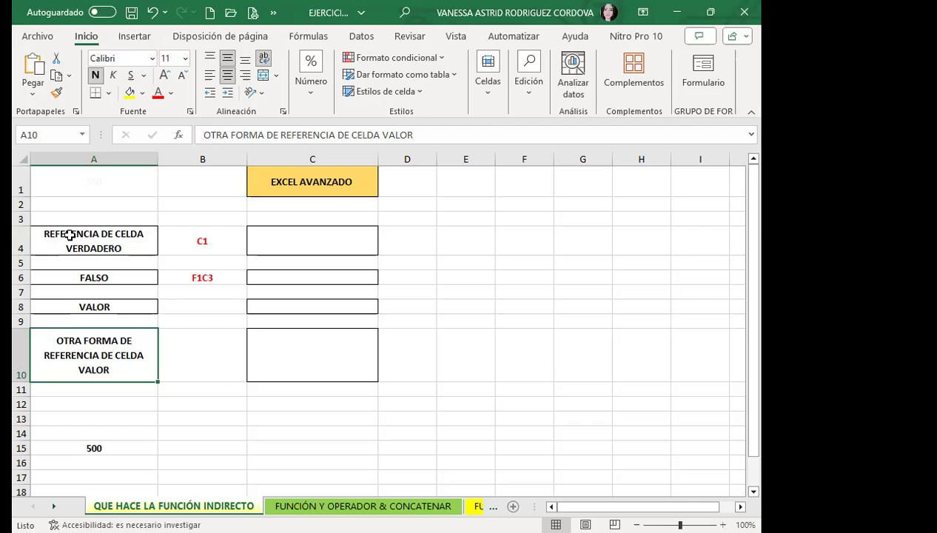
{"action": "left_click", "coordinate": [304, 242]}
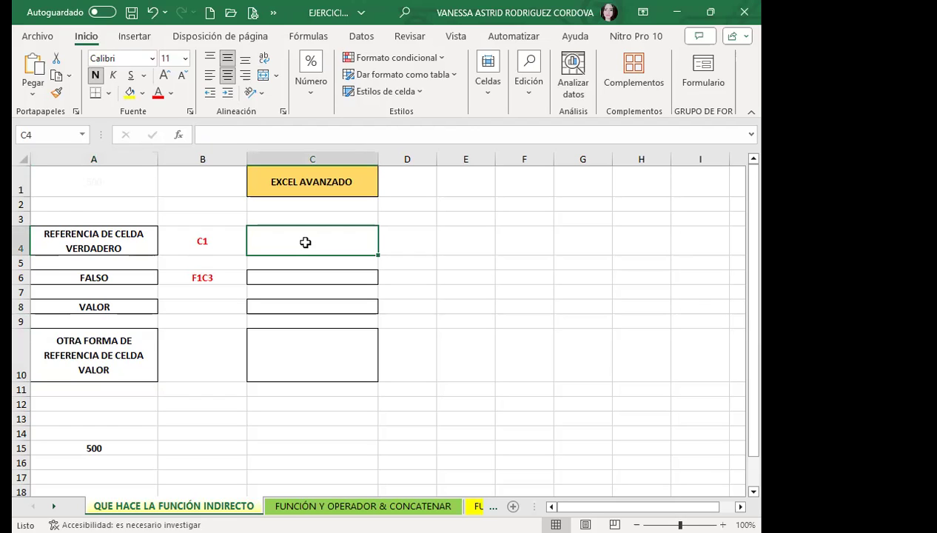
{"action": "type", "text": "="}
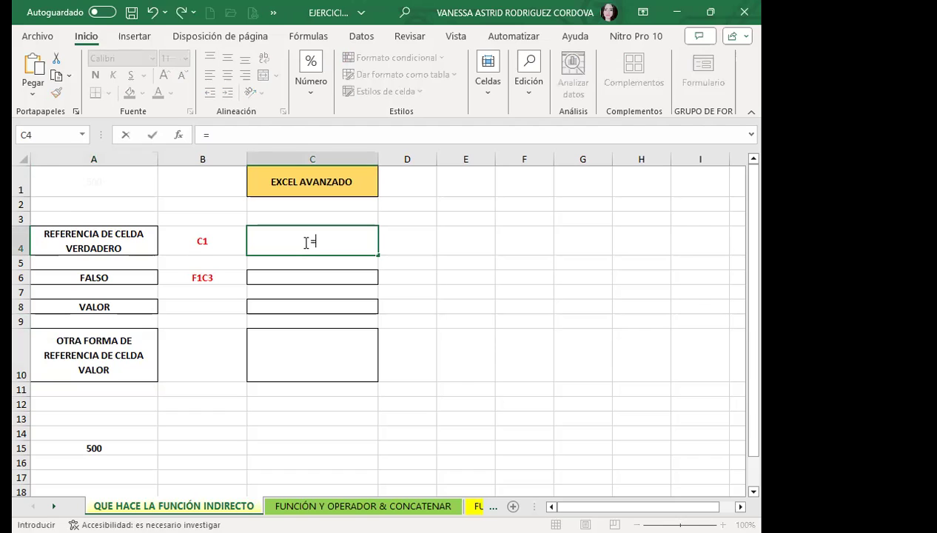
{"action": "type", "text": "I"}
{"action": "type", "text": "NDI"}
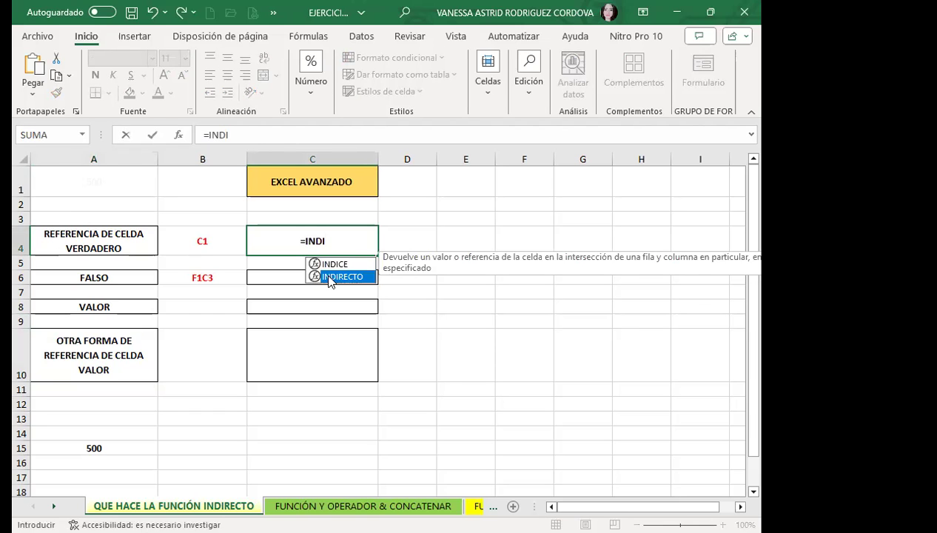
{"action": "key", "text": "Tab"}
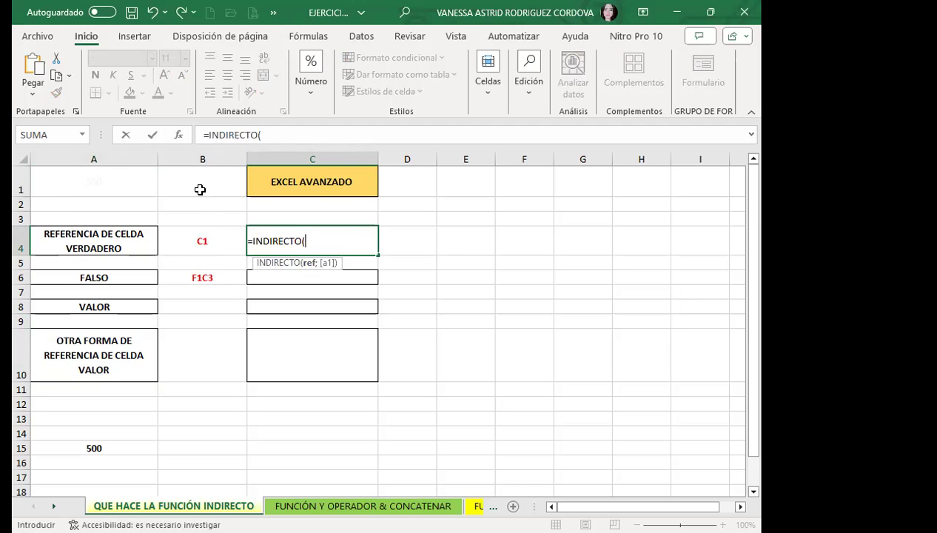
{"action": "left_click", "coordinate": [221, 241]}
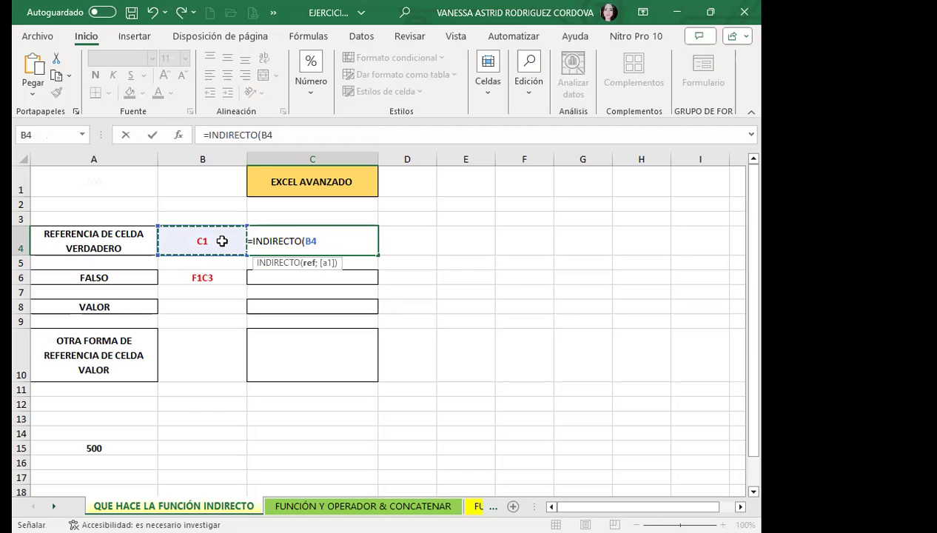
{"action": "type", "text": ")"}
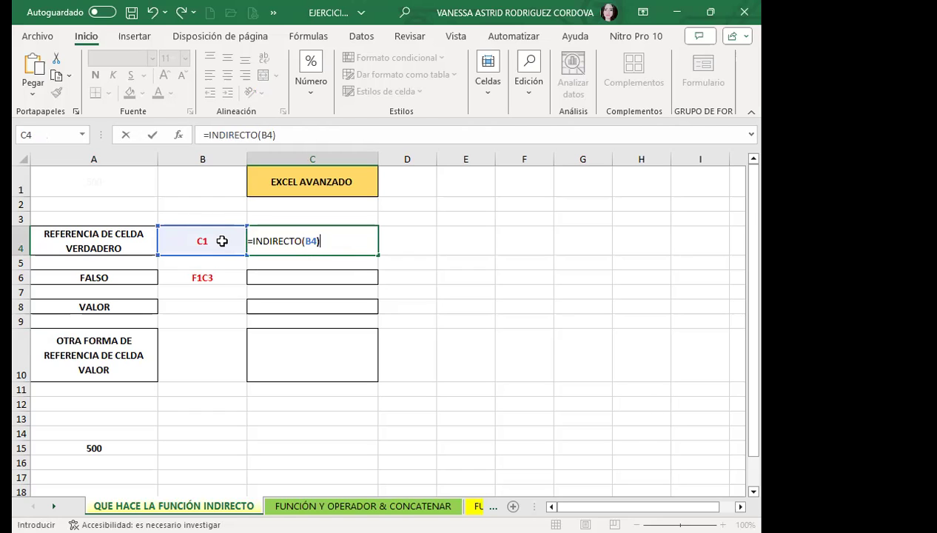
{"action": "key", "text": "Return"}
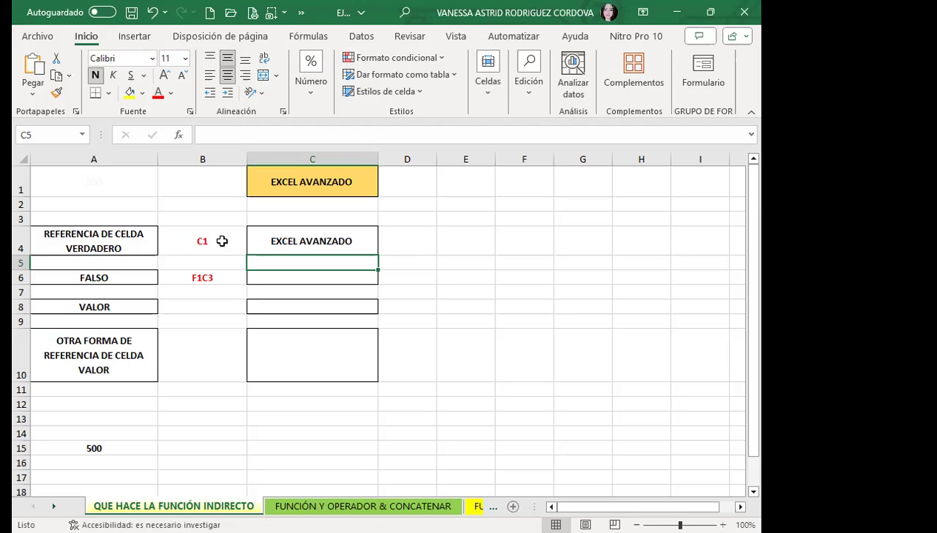
{"action": "left_click", "coordinate": [310, 276]}
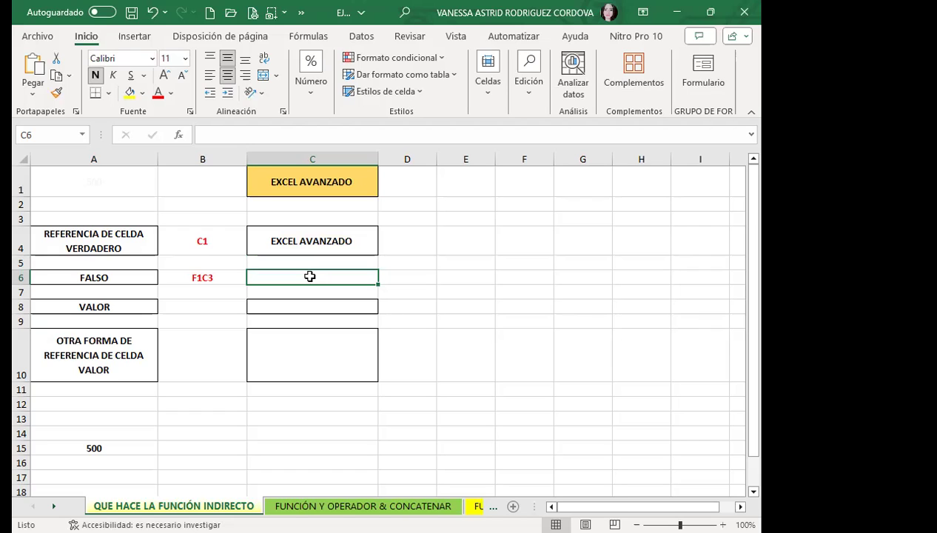
{"action": "mouse_move", "coordinate": [122, 158]}
{"action": "left_mouse_down"}
{"action": "mouse_move", "coordinate": [200, 166]}
{"action": "mouse_move", "coordinate": [247, 186]}
{"action": "left_mouse_up"}
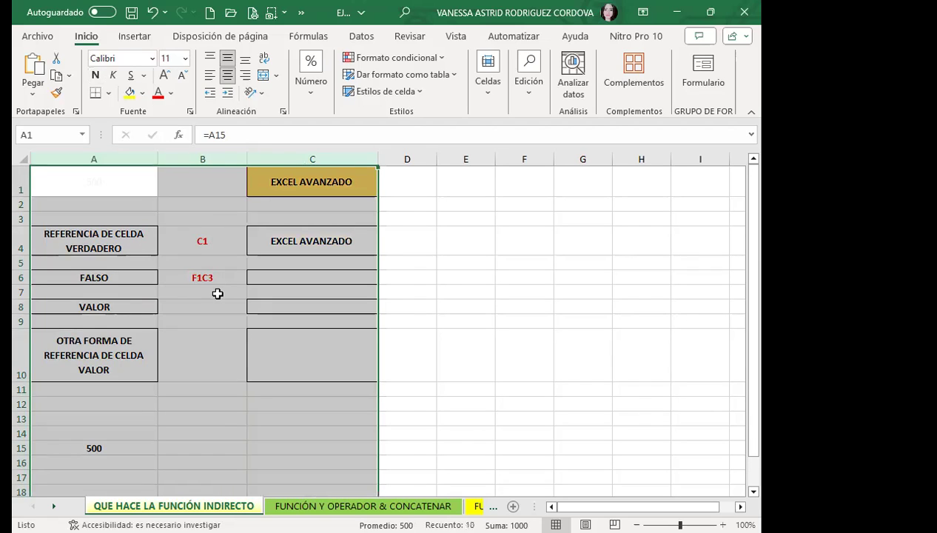
{"action": "left_click", "coordinate": [220, 283]}
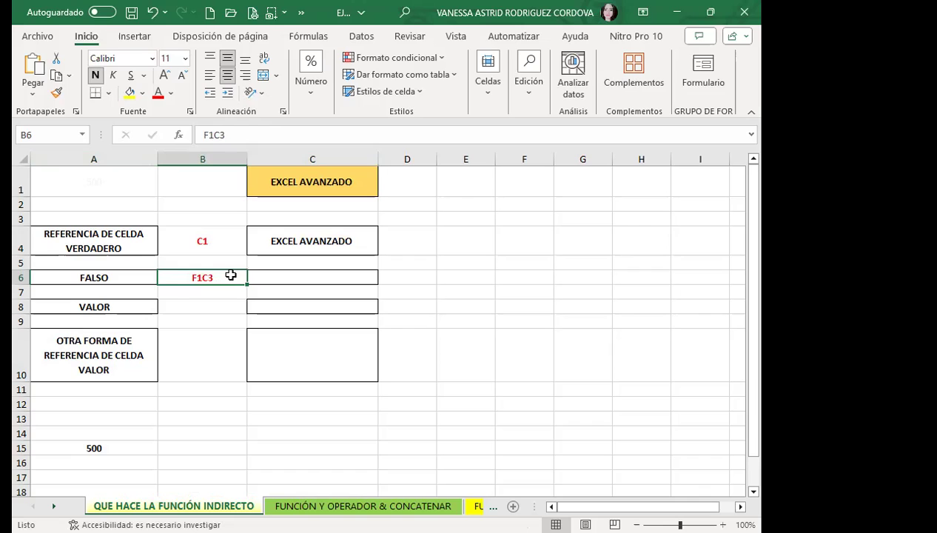
{"action": "left_click", "coordinate": [288, 272]}
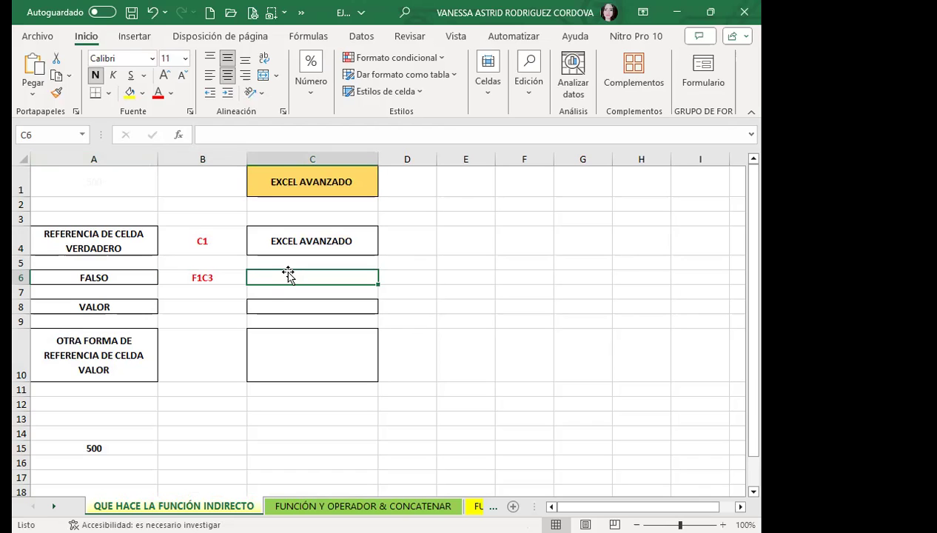
Step: Enter =INDIRECTO(B6;FALSO) in C6 so it reads B6's F1C3-style reference
{"action": "type", "text": "=INDI"}
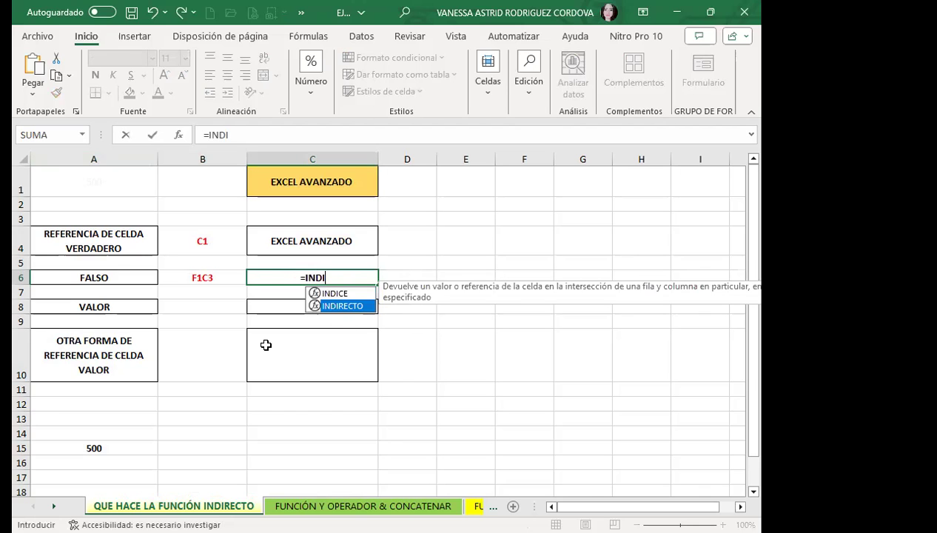
{"action": "key", "text": "Tab"}
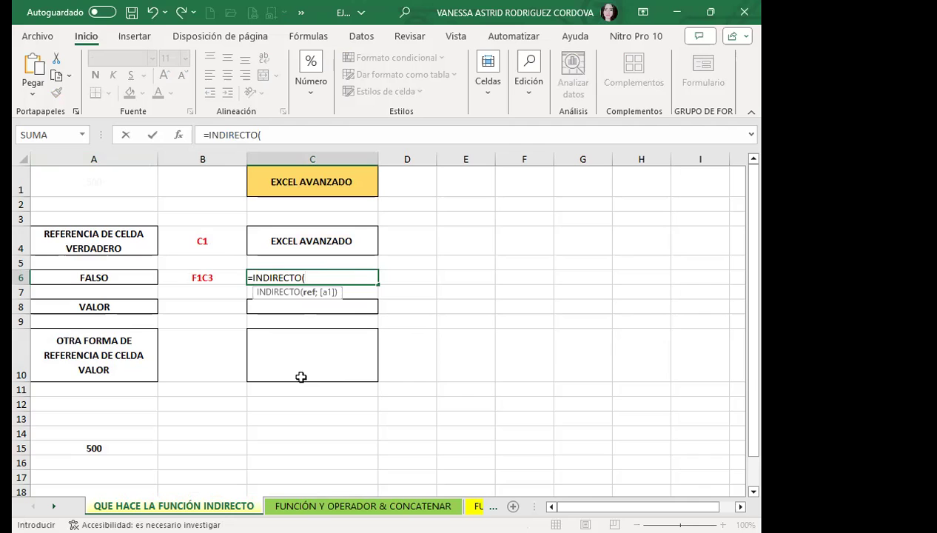
{"action": "left_click", "coordinate": [216, 280]}
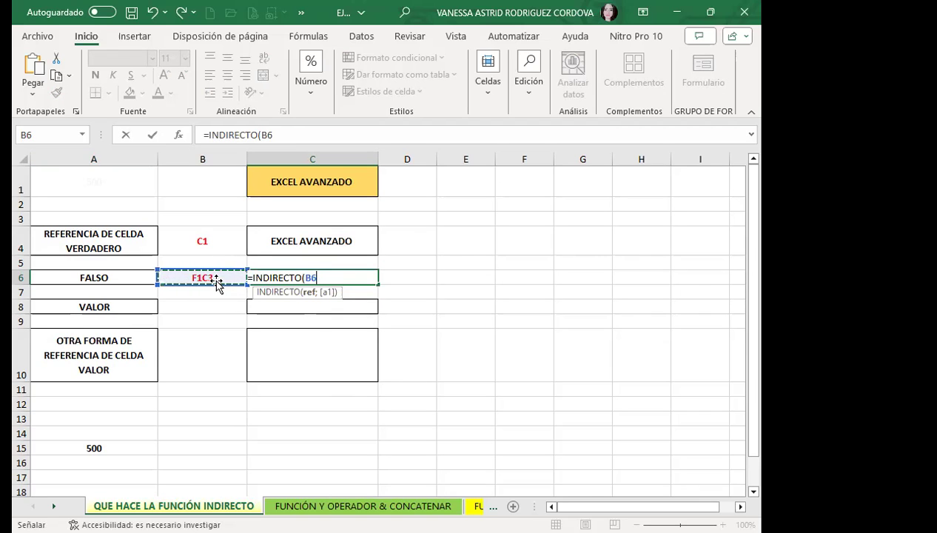
{"action": "type", "text": ";"}
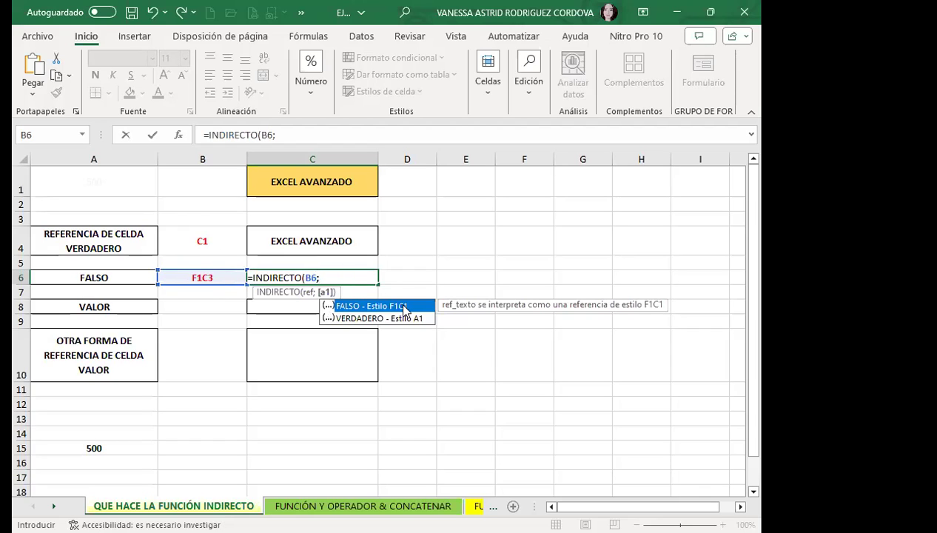
{"action": "double_click", "coordinate": [348, 306]}
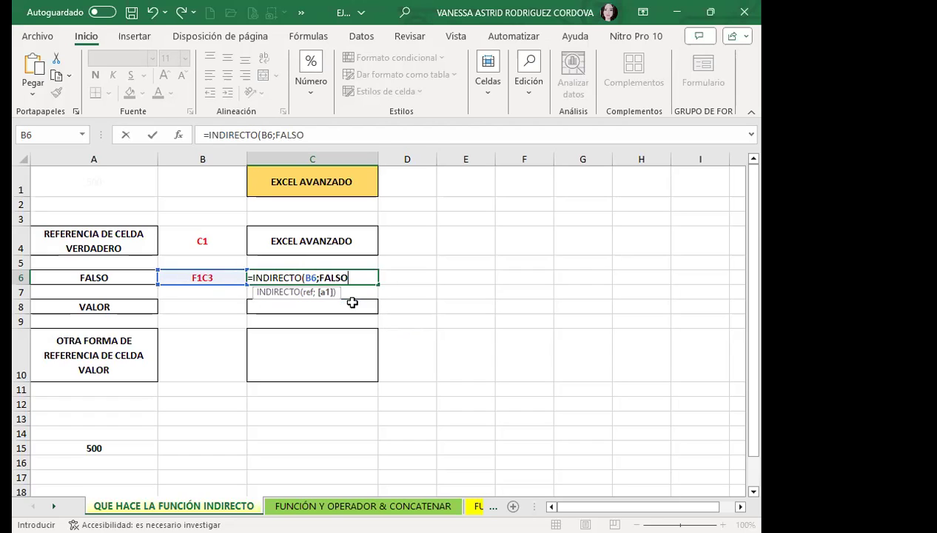
{"action": "type", "text": ")"}
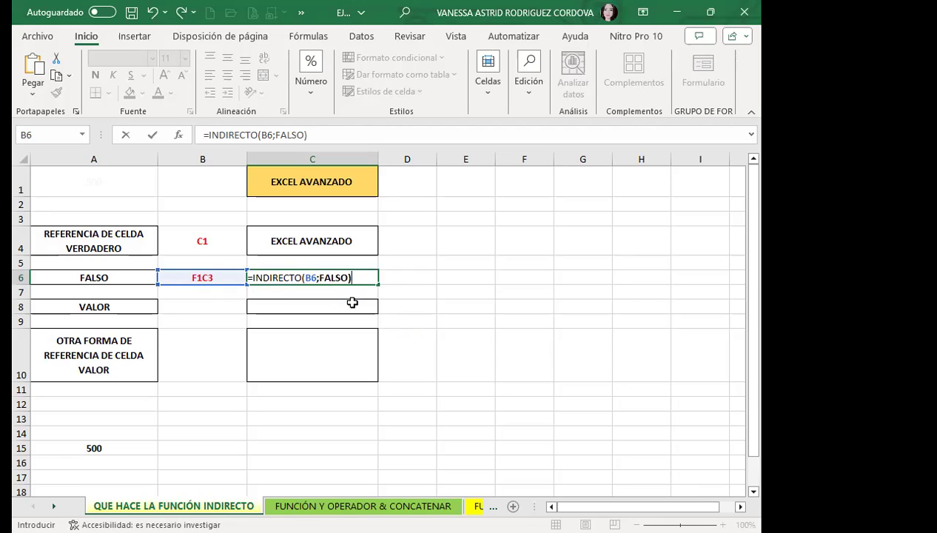
{"action": "key", "text": "Return"}
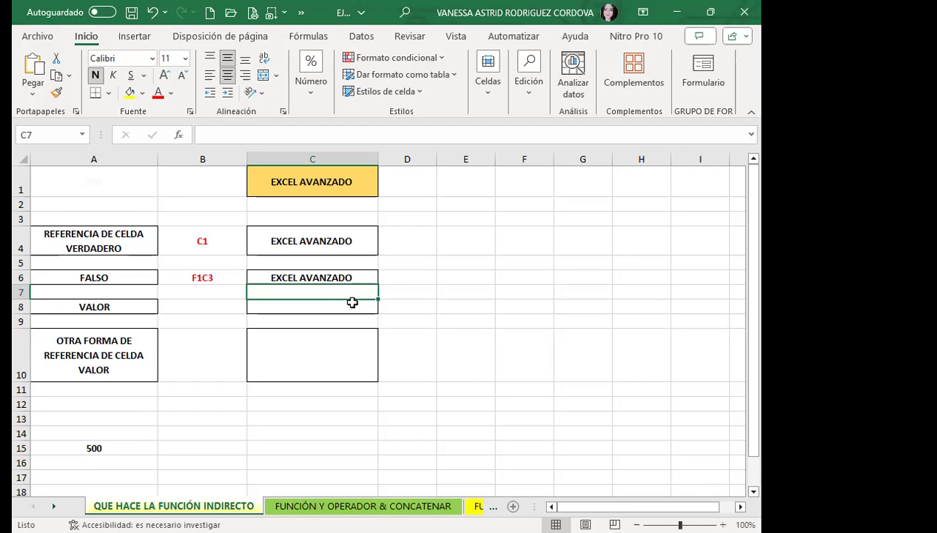
{"action": "left_click", "coordinate": [342, 307]}
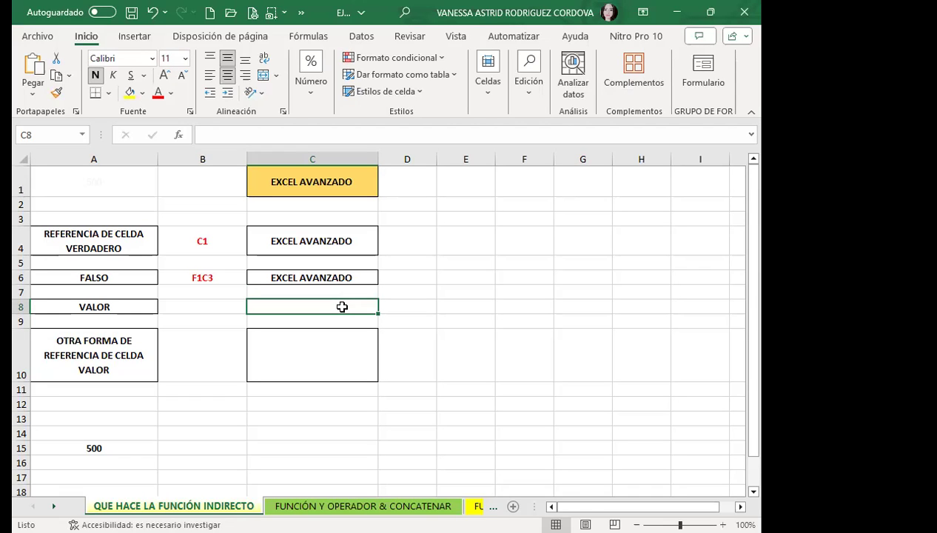
{"action": "left_click", "coordinate": [33, 98]}
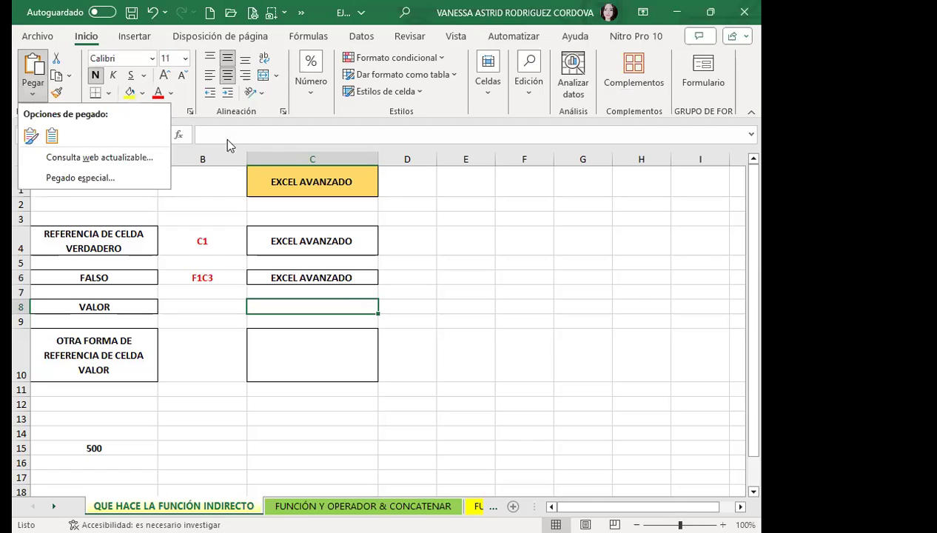
{"action": "left_click", "coordinate": [195, 203]}
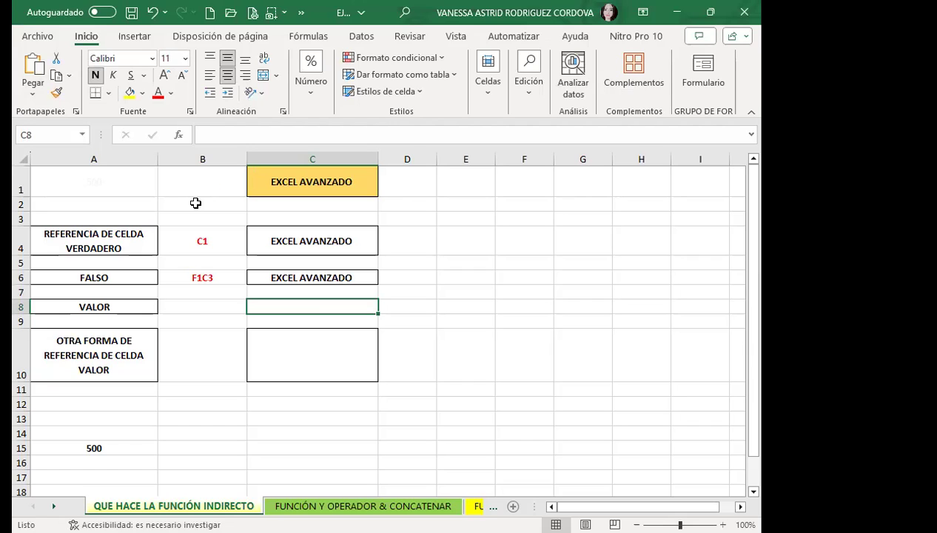
{"action": "left_click", "coordinate": [204, 306]}
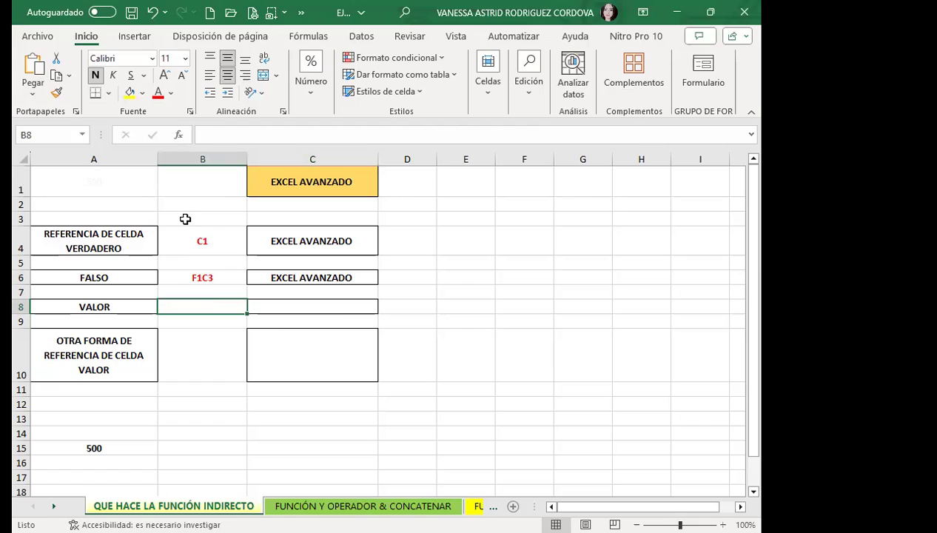
{"action": "left_click", "coordinate": [175, 248]}
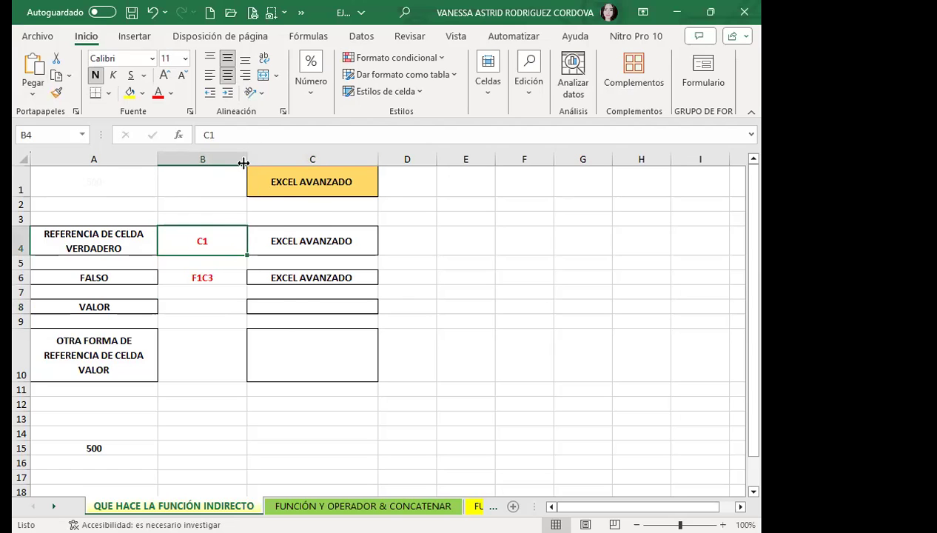
{"action": "left_click", "coordinate": [289, 303]}
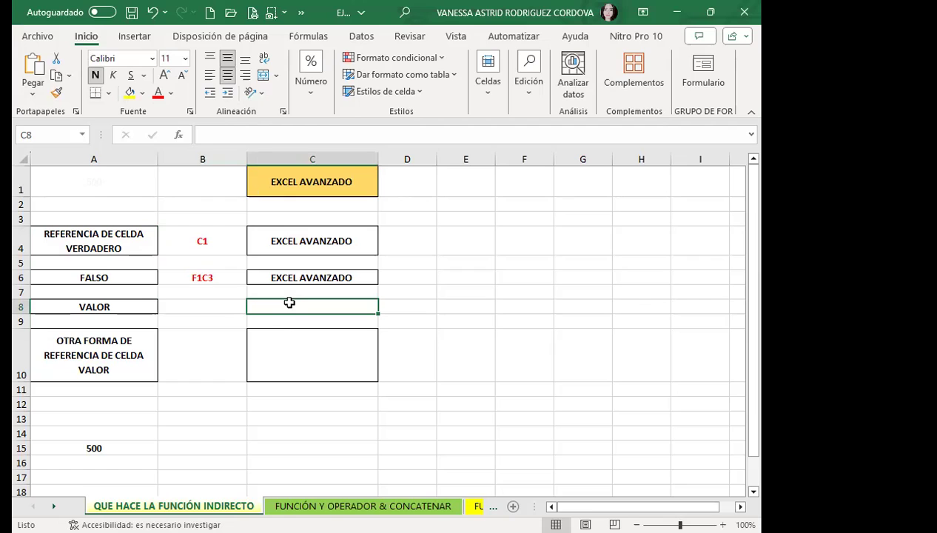
{"action": "double_click", "coordinate": [289, 302]}
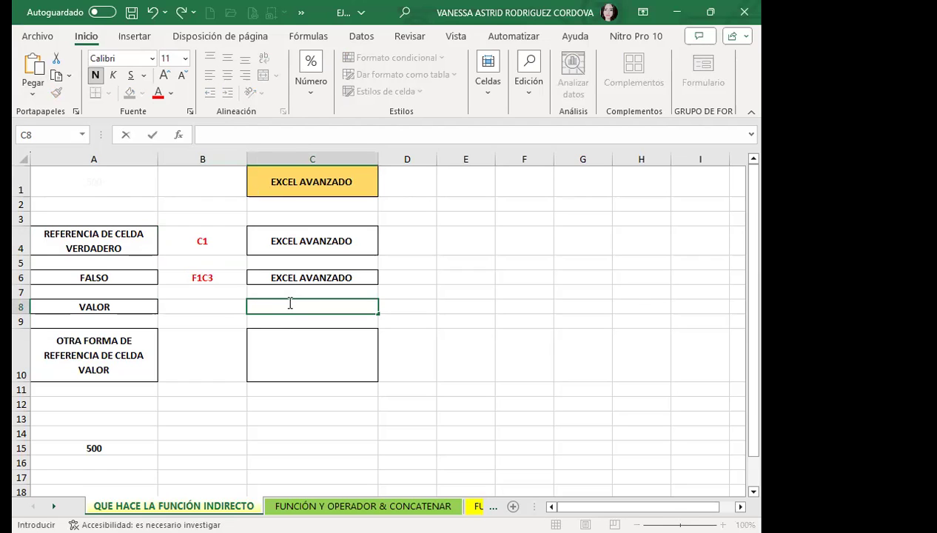
Step: Enter =INDIRECTO("C1") in C8 so it returns EXCEL AVANZADO
{"action": "type", "text": "=I"}
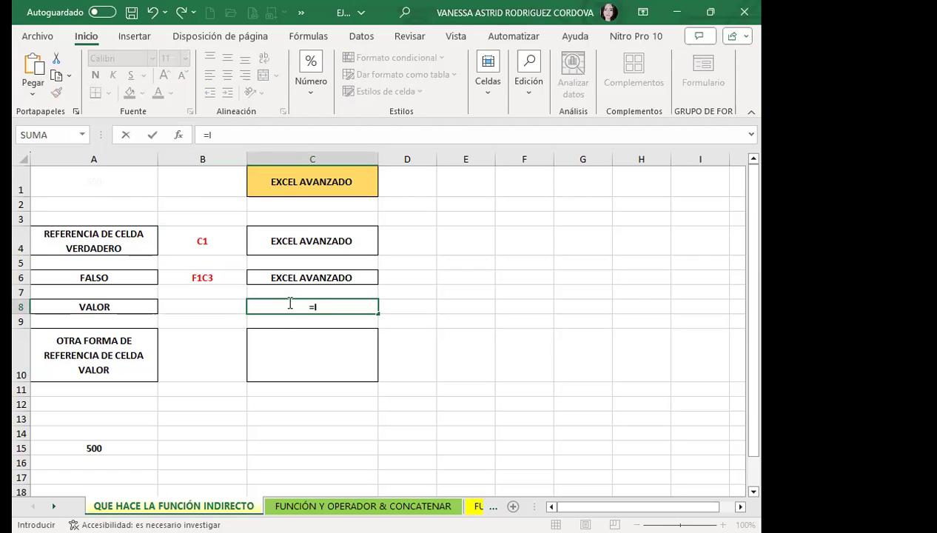
{"action": "type", "text": "D"}
{"action": "key", "text": "BackSpace"}
{"action": "type", "text": "N"}
{"action": "key", "text": "Down"}
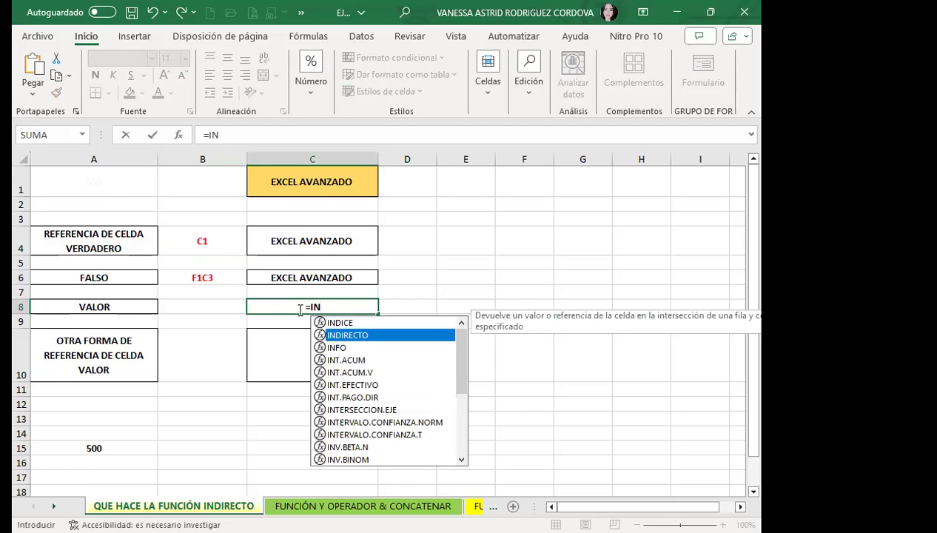
{"action": "key", "text": "Tab"}
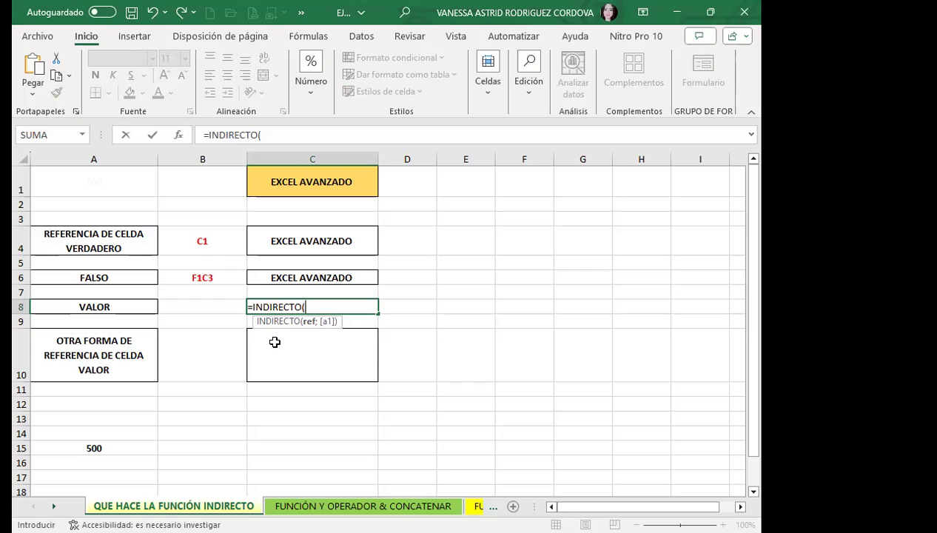
{"action": "type", "text": "\""}
{"action": "type", "text": "C"}
{"action": "type", "text": "1"}
{"action": "type", "text": "\""}
{"action": "type", "text": ")"}
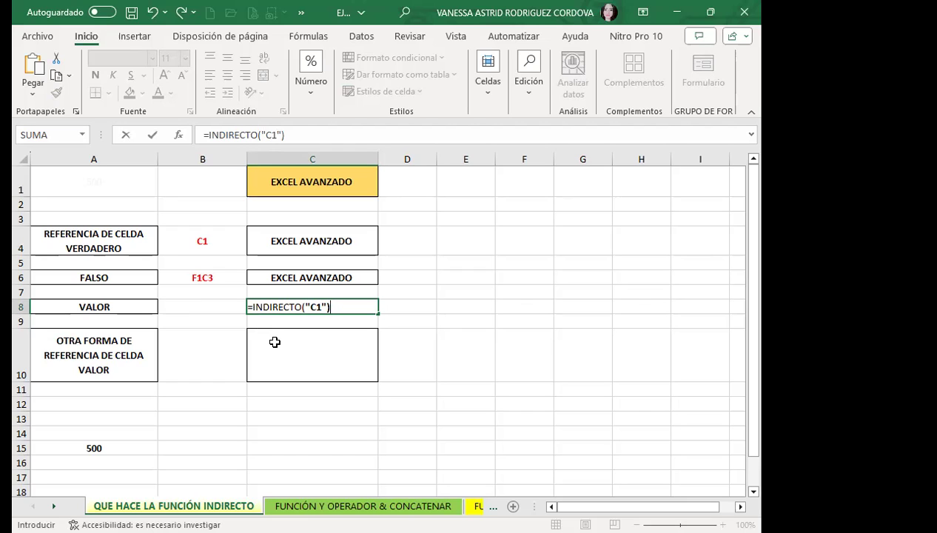
{"action": "key", "text": "Return"}
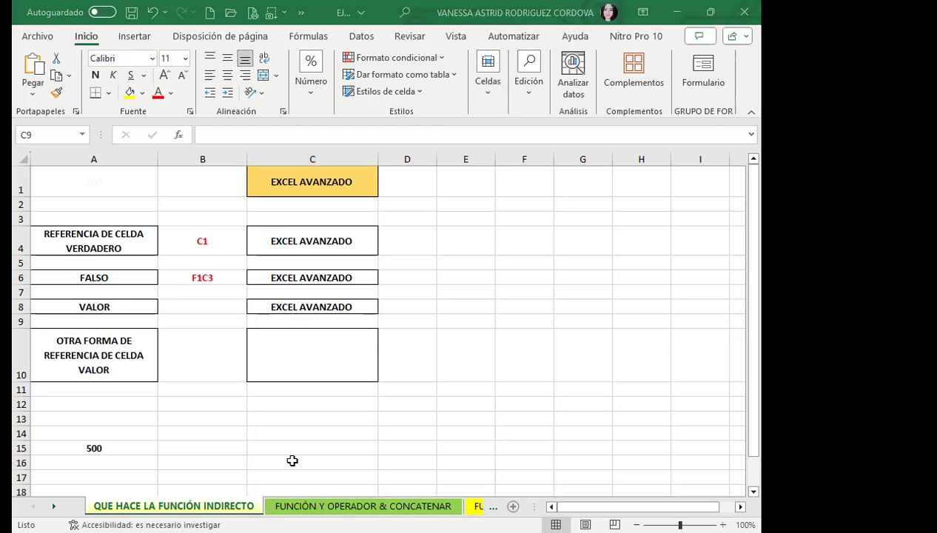
{"action": "left_click", "coordinate": [351, 305]}
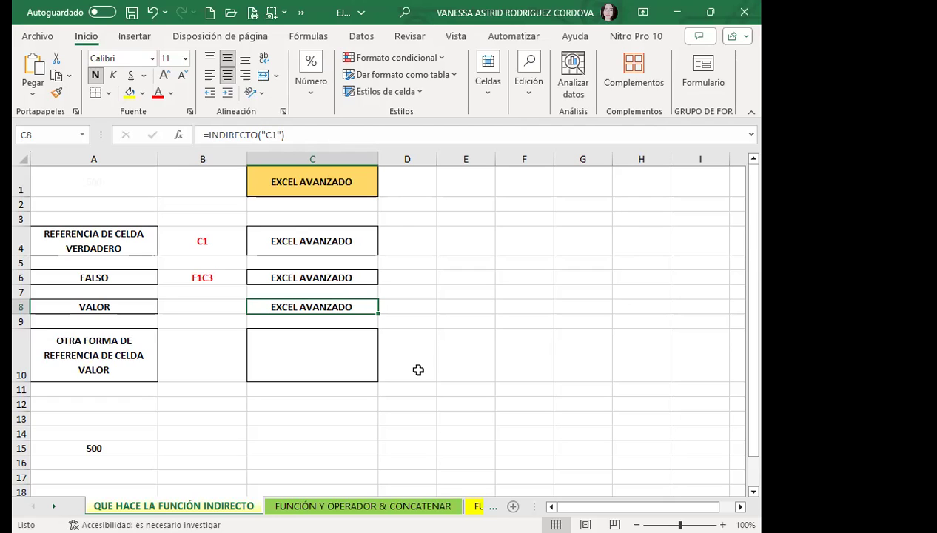
{"action": "left_click", "coordinate": [308, 362]}
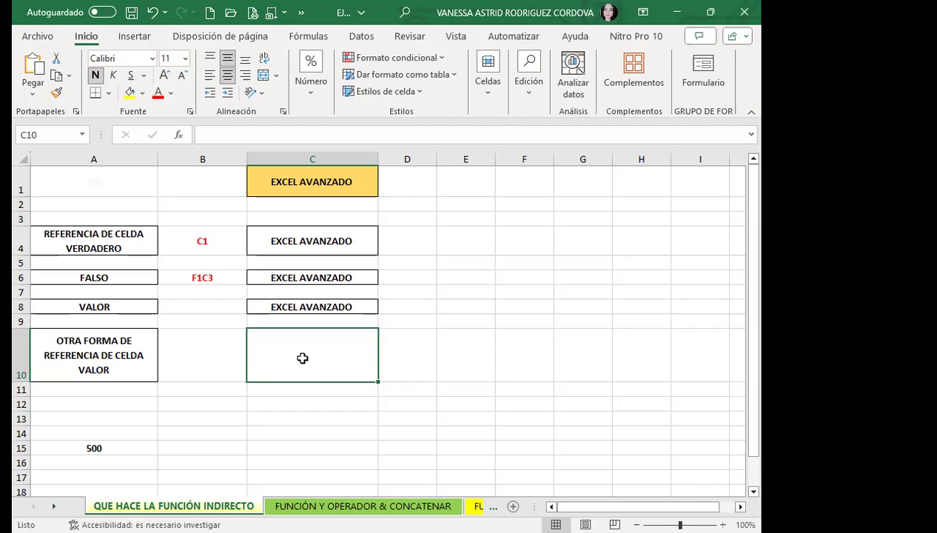
Step: Check the 500 in A15, then enter =INDIRECTO("A15") in C10
{"action": "left_click", "coordinate": [113, 451]}
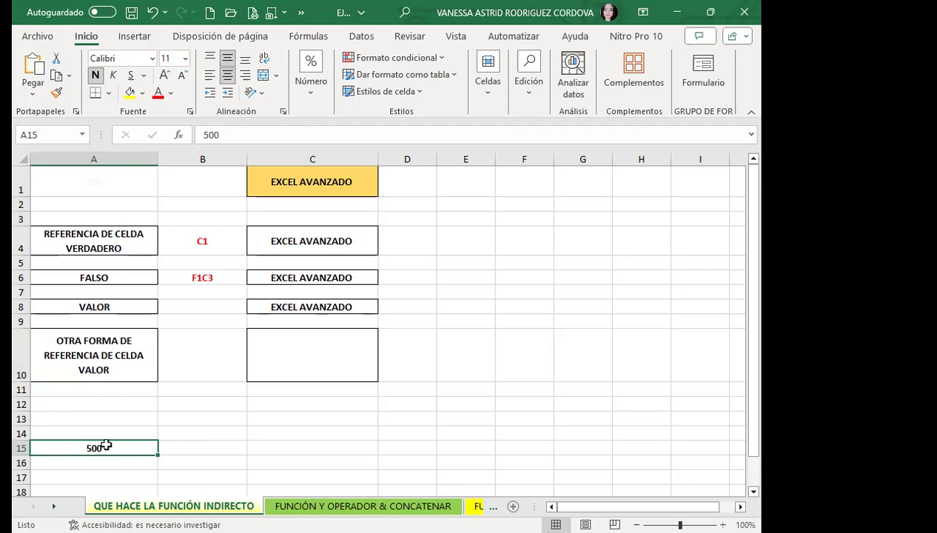
{"action": "left_click", "coordinate": [279, 353]}
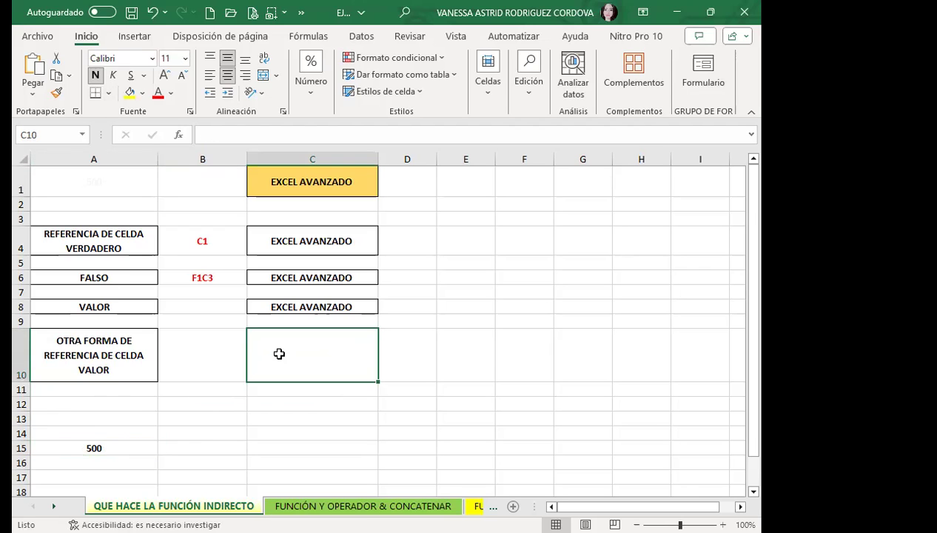
{"action": "type", "text": "="}
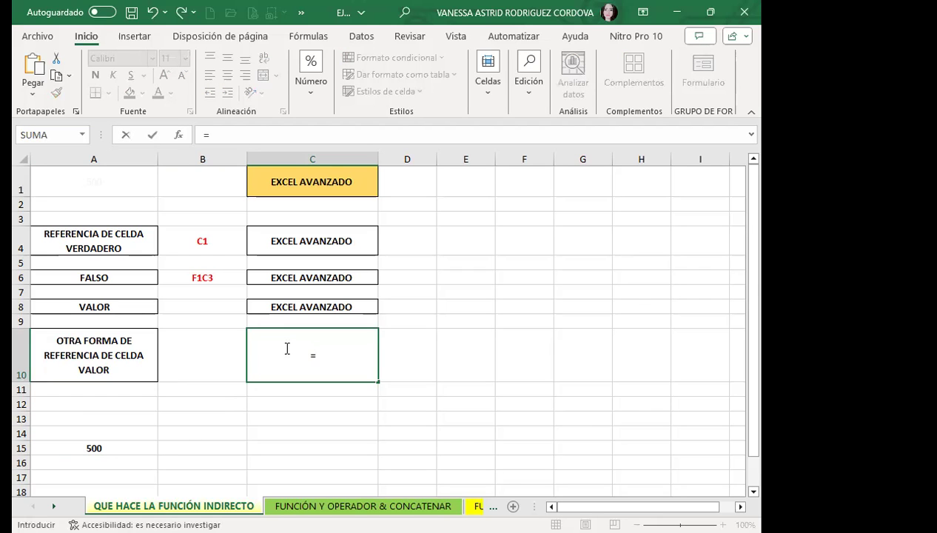
{"action": "type", "text": "IND"}
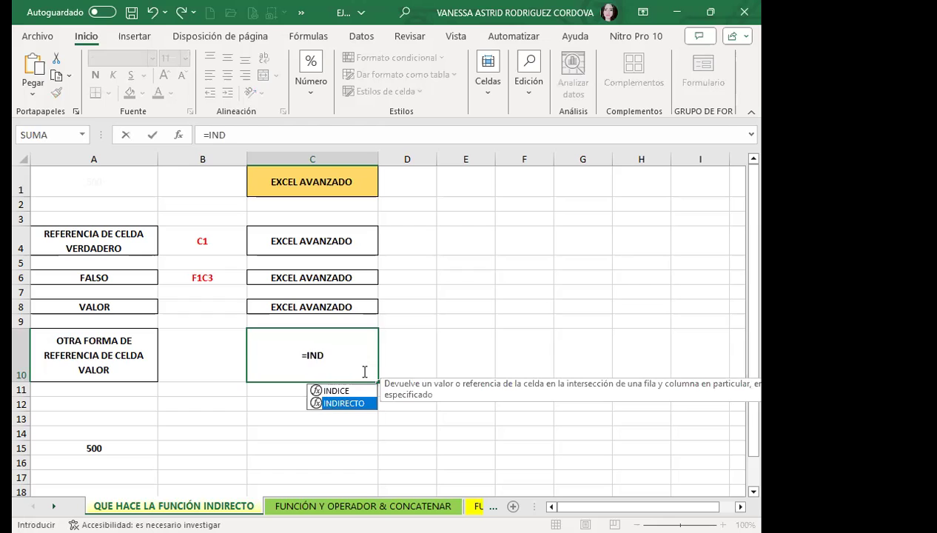
{"action": "key", "text": "Tab"}
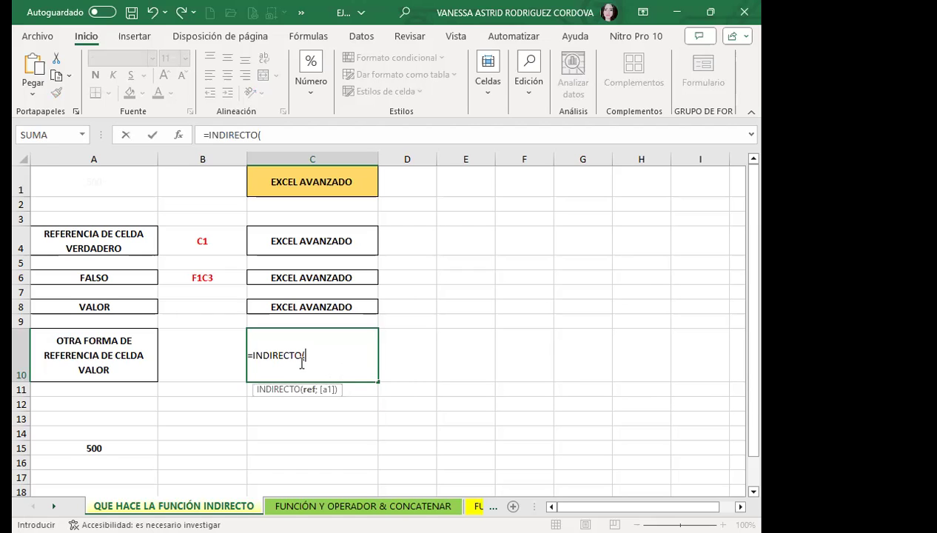
{"action": "type", "text": "\""}
{"action": "type", "text": "A15"}
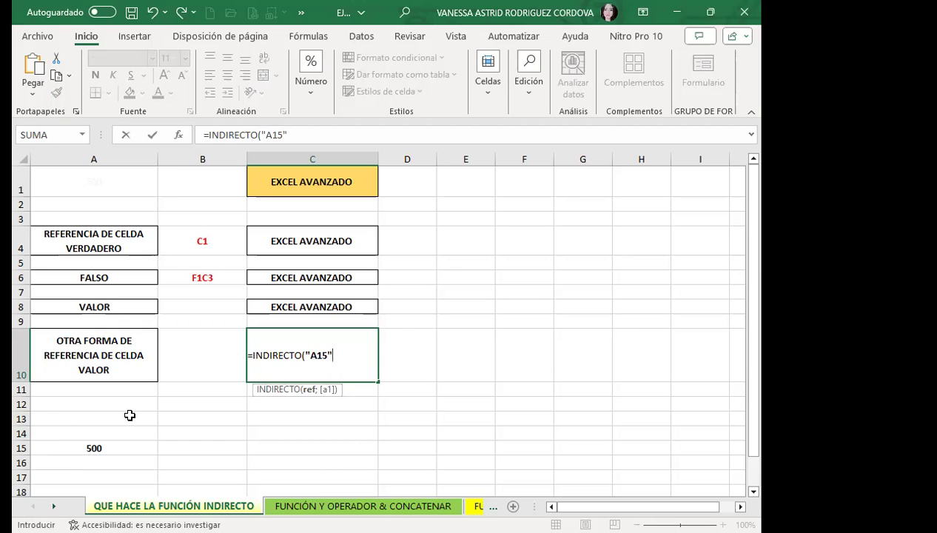
{"action": "type", "text": ")"}
{"action": "key", "text": "Return"}
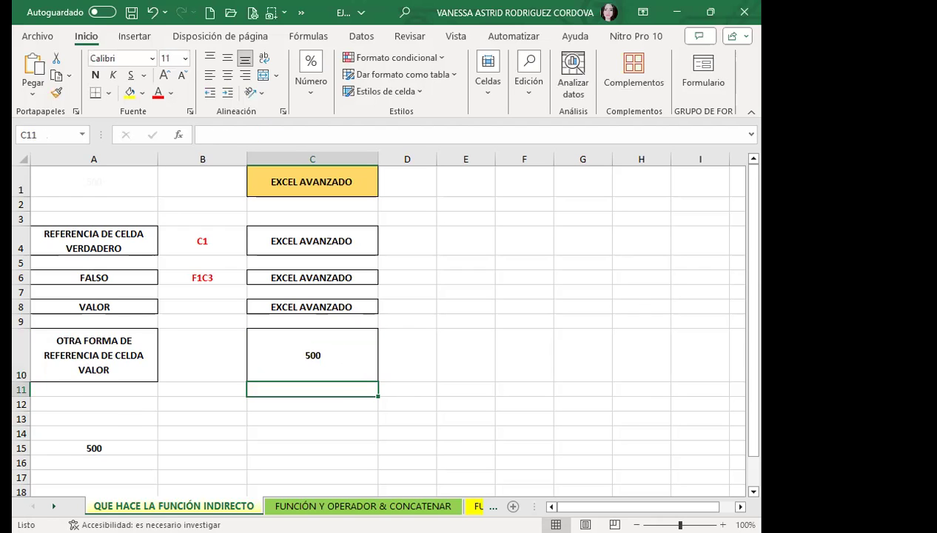
Step: Insert a blank row at row 15 so the 500 moves to A16 and C10 shows 0
{"action": "key", "text": "Up"}
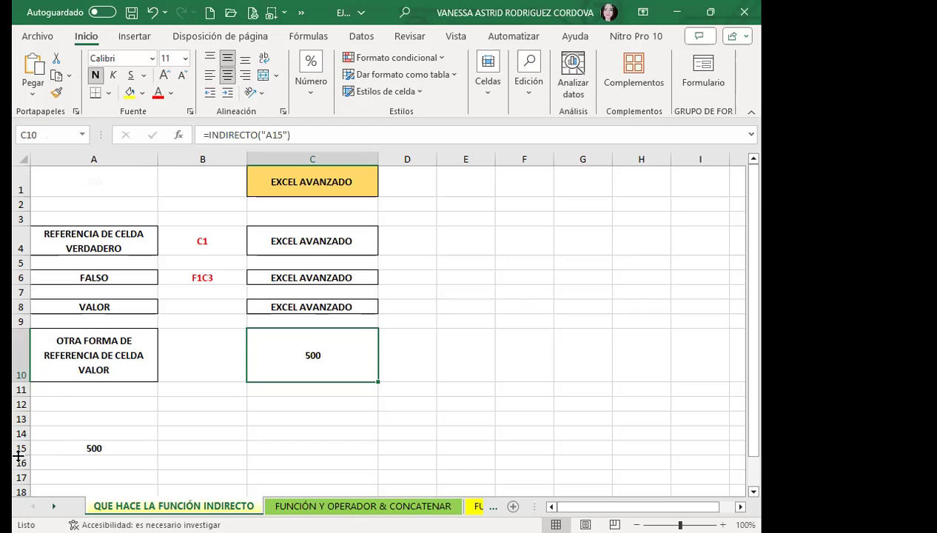
{"action": "left_click", "coordinate": [25, 461]}
{"action": "left_click", "coordinate": [26, 458]}
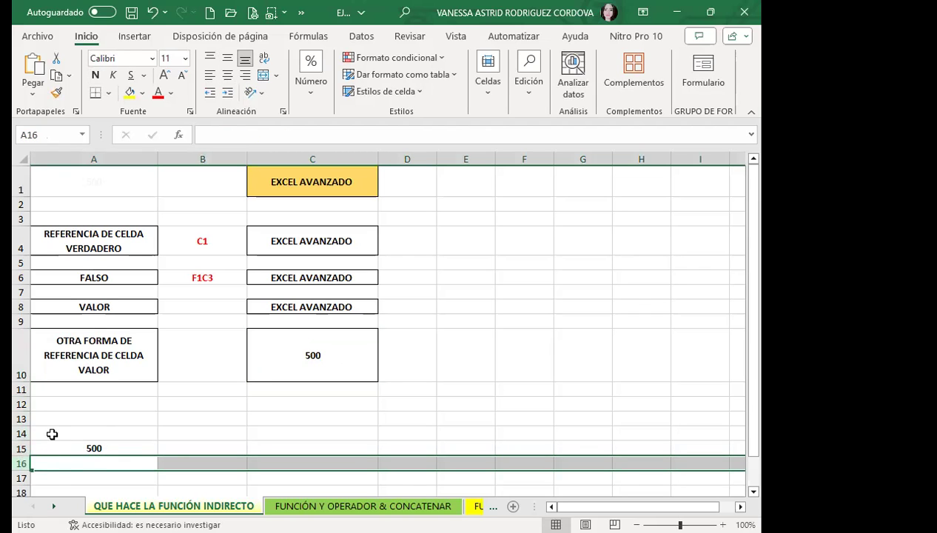
{"action": "left_click", "coordinate": [21, 446]}
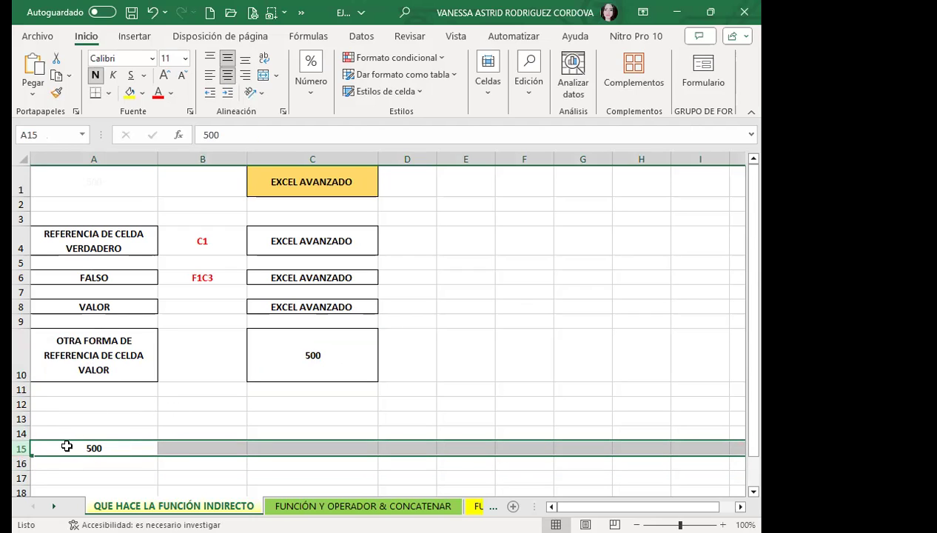
{"action": "left_click", "coordinate": [479, 88]}
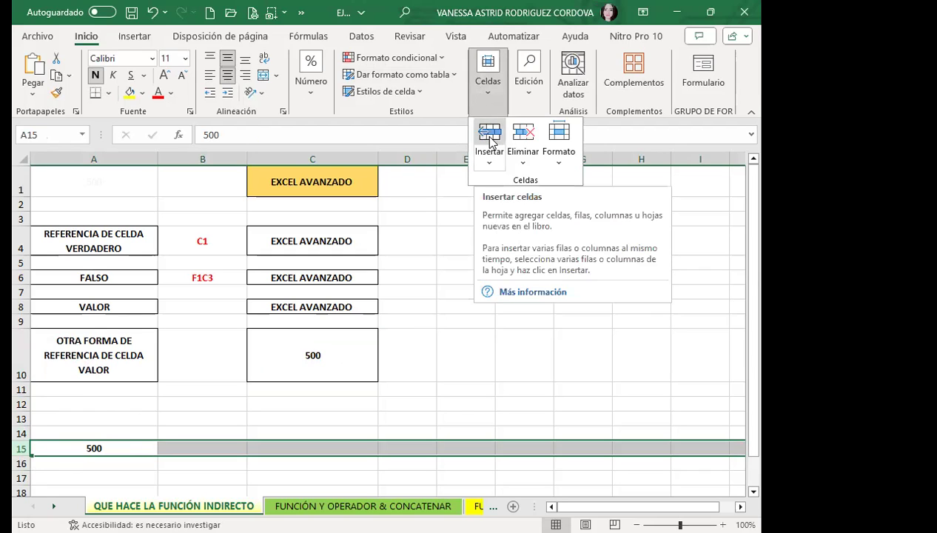
{"action": "left_click", "coordinate": [489, 135]}
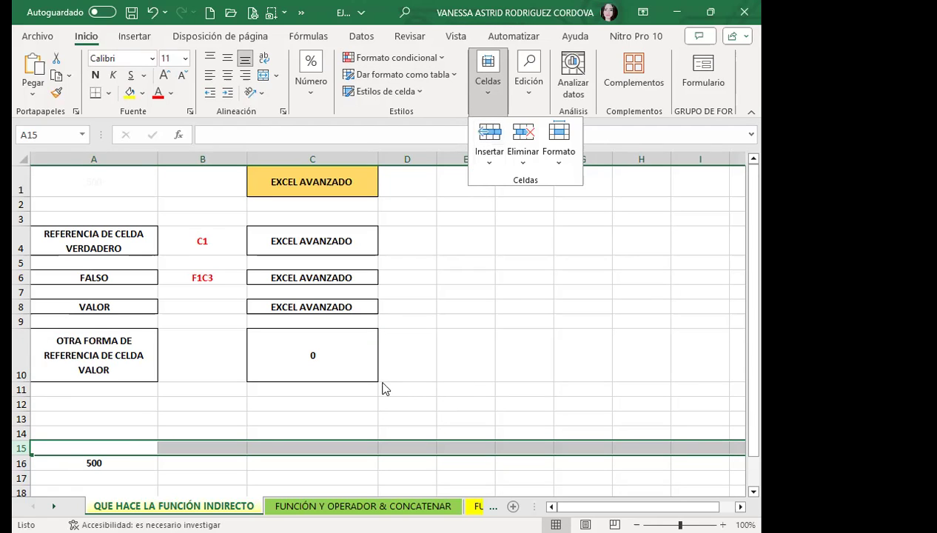
{"action": "left_click", "coordinate": [354, 357]}
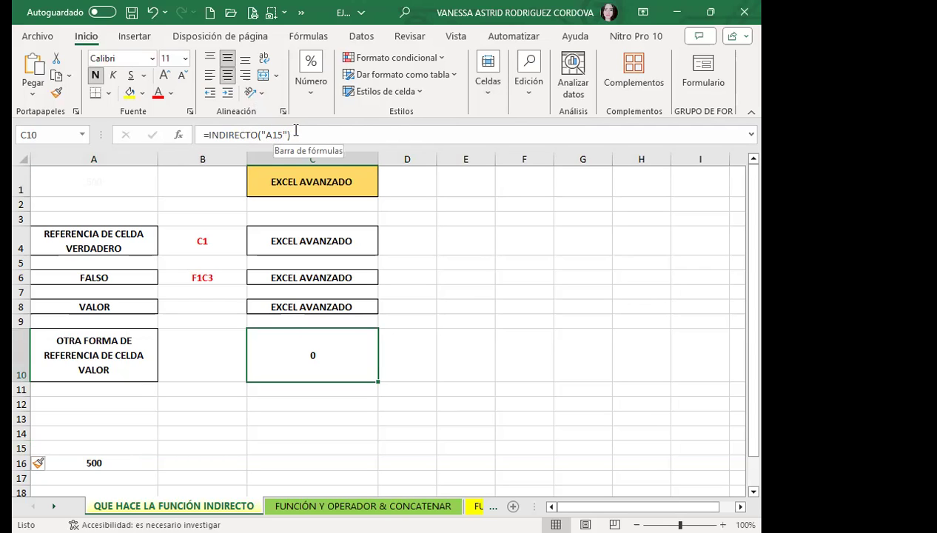
Step: Check the moved 500 in A16, then edit C10's reference from A15 to A1
{"action": "left_click", "coordinate": [37, 466]}
{"action": "left_click", "coordinate": [104, 460]}
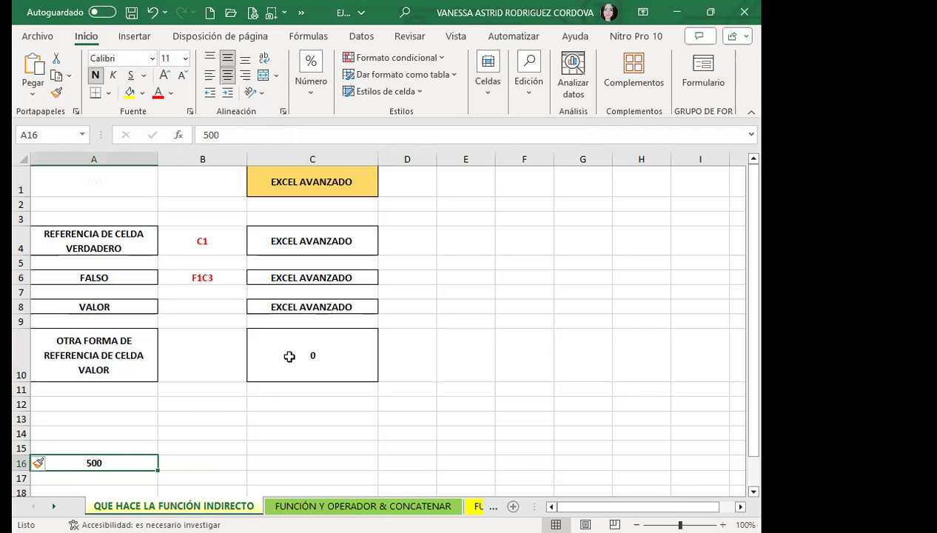
{"action": "left_click", "coordinate": [289, 356]}
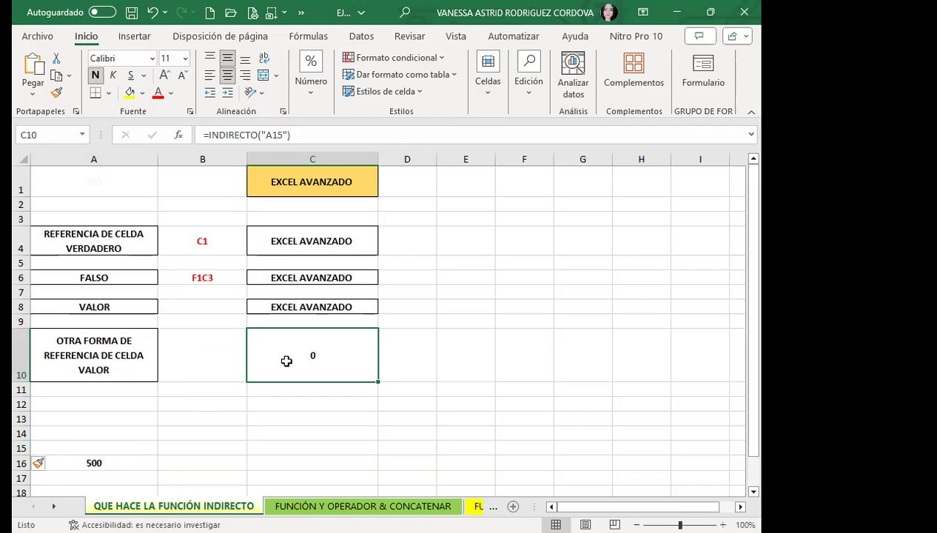
{"action": "double_click", "coordinate": [316, 358]}
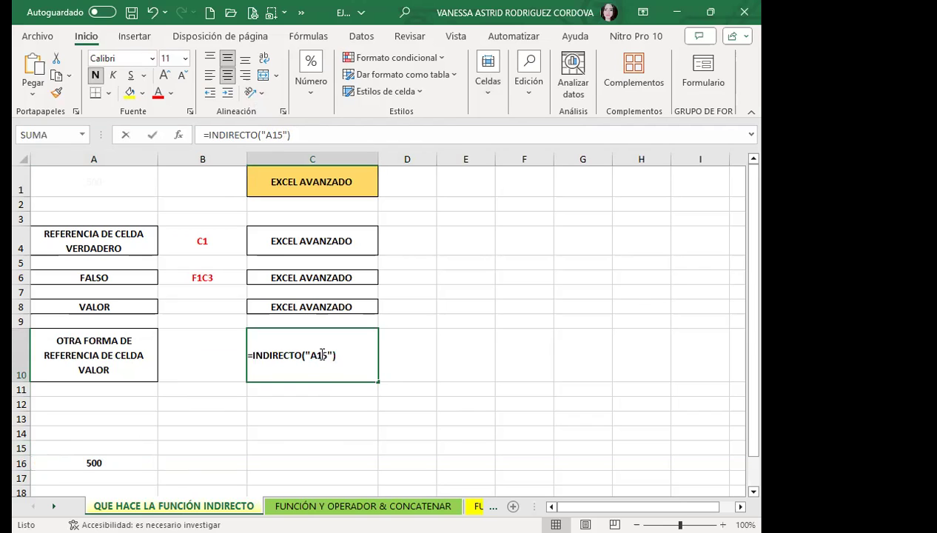
{"action": "key", "text": "Delete"}
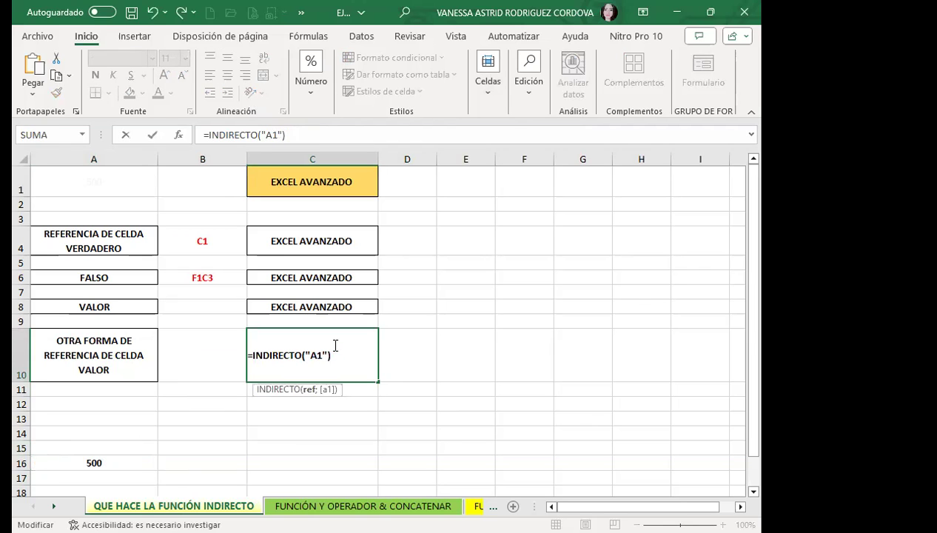
Step: Commit =INDIRECTO("A1") in C10, then insert blank rows pushing the 500 from row 16 to 23
{"action": "key", "text": "Return"}
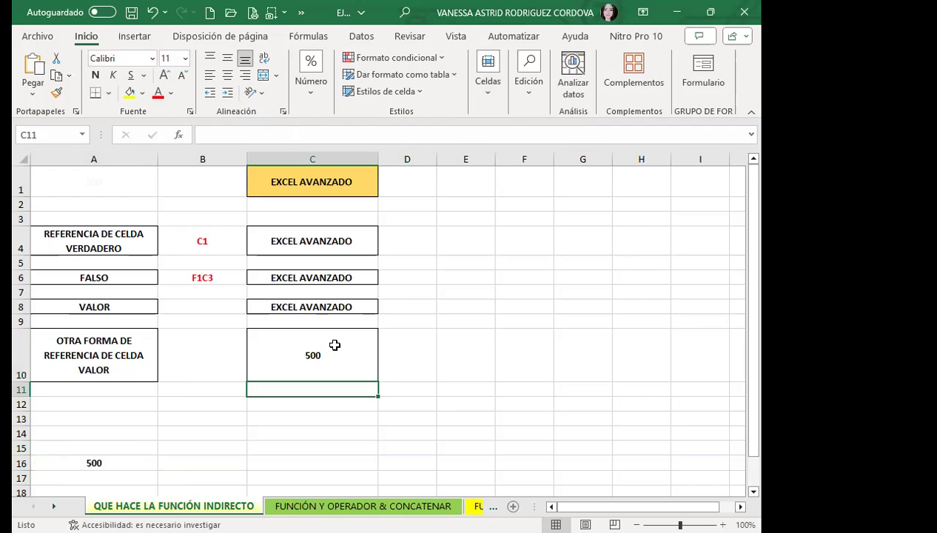
{"action": "left_click", "coordinate": [334, 345]}
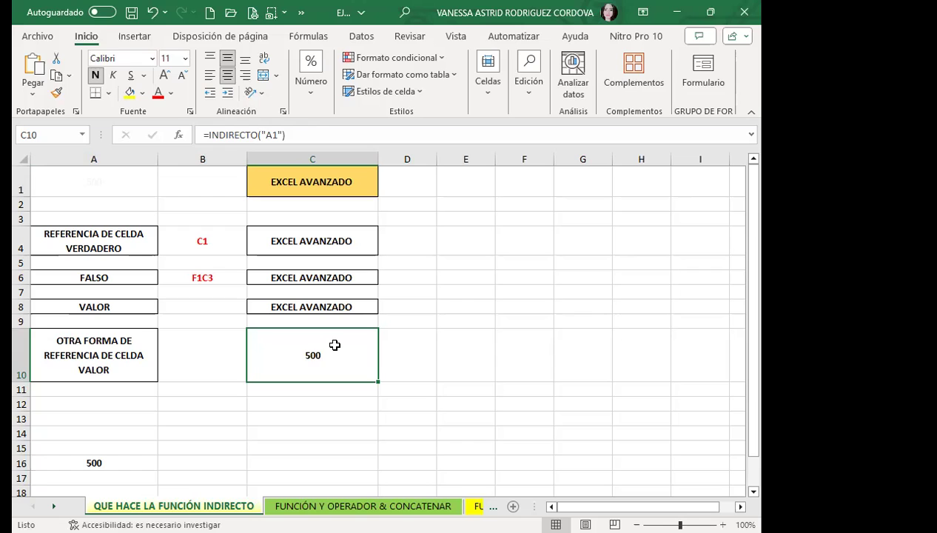
{"action": "left_click", "coordinate": [21, 463]}
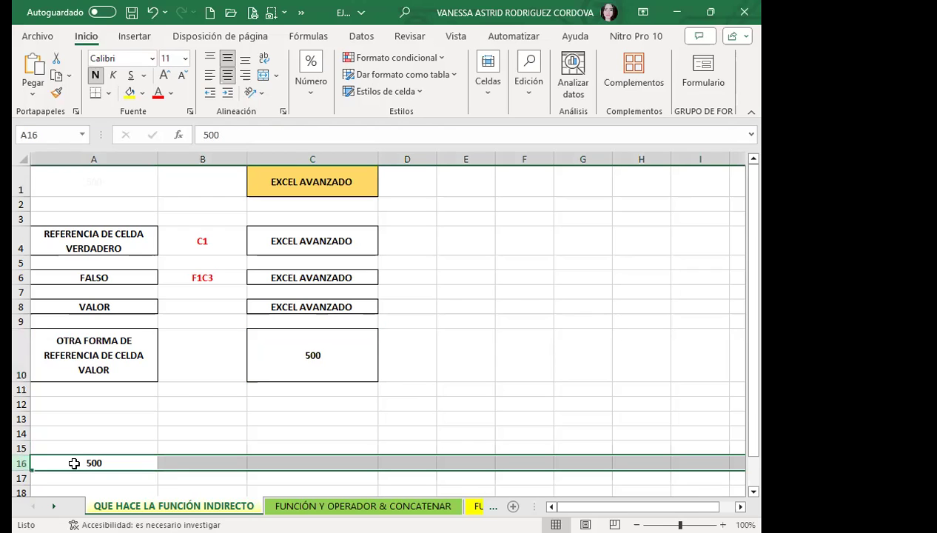
{"action": "left_click", "coordinate": [488, 83]}
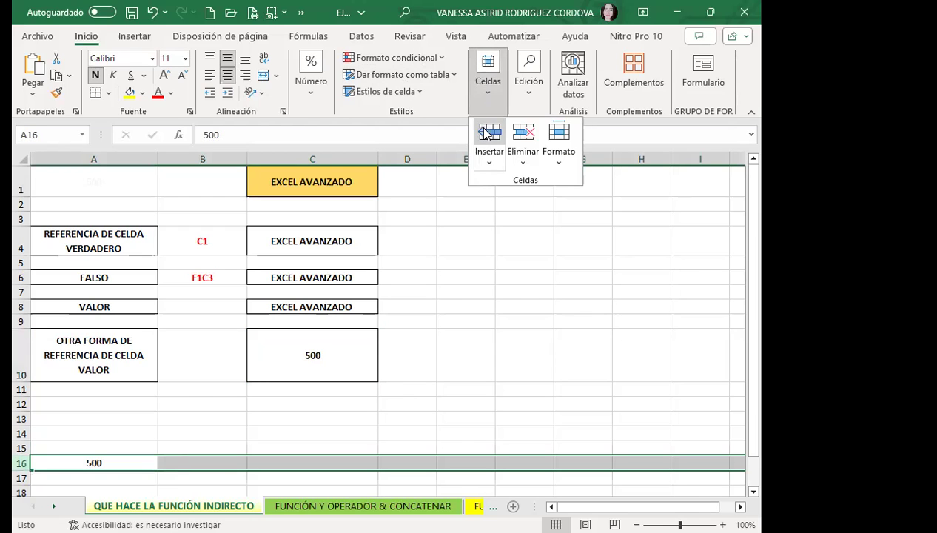
{"action": "left_click", "coordinate": [485, 131]}
{"action": "left_click", "coordinate": [485, 131]}
{"action": "left_click", "coordinate": [484, 132]}
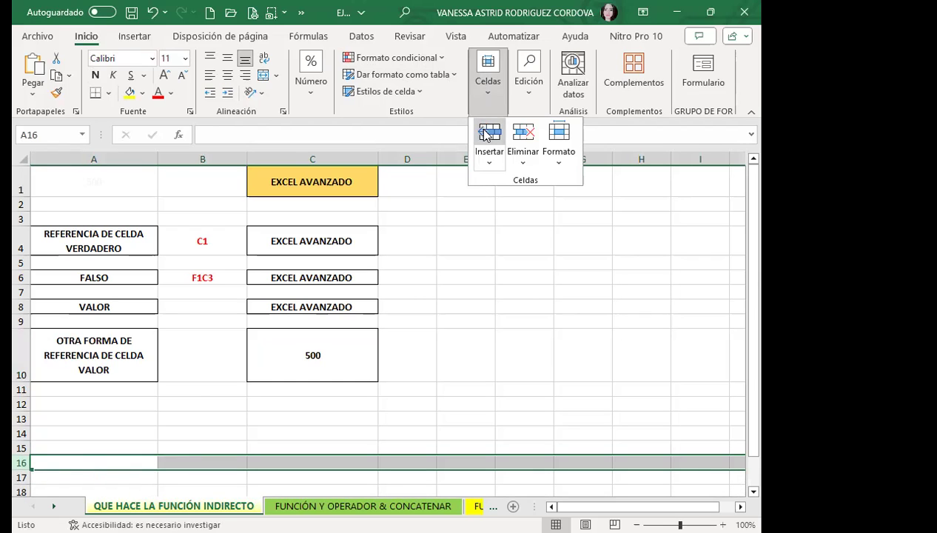
{"action": "left_click", "coordinate": [486, 133]}
{"action": "left_click", "coordinate": [486, 133]}
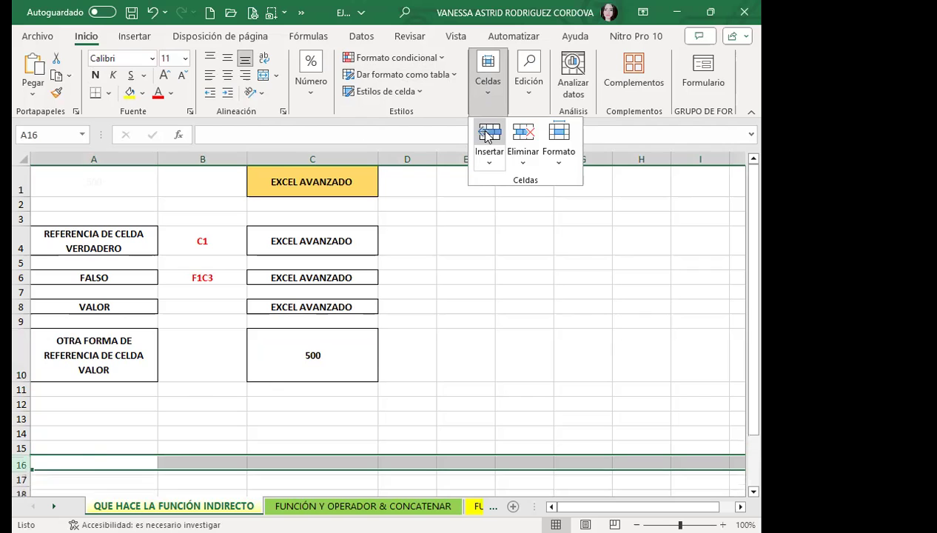
{"action": "scroll", "coordinate": [237, 411], "scroll_direction": "down", "scroll_amount": 2}
{"action": "scroll", "coordinate": [294, 401], "scroll_direction": "up", "scroll_amount": 1}
{"action": "scroll", "coordinate": [345, 355], "scroll_direction": "up", "scroll_amount": 1}
{"action": "left_click", "coordinate": [343, 353]}
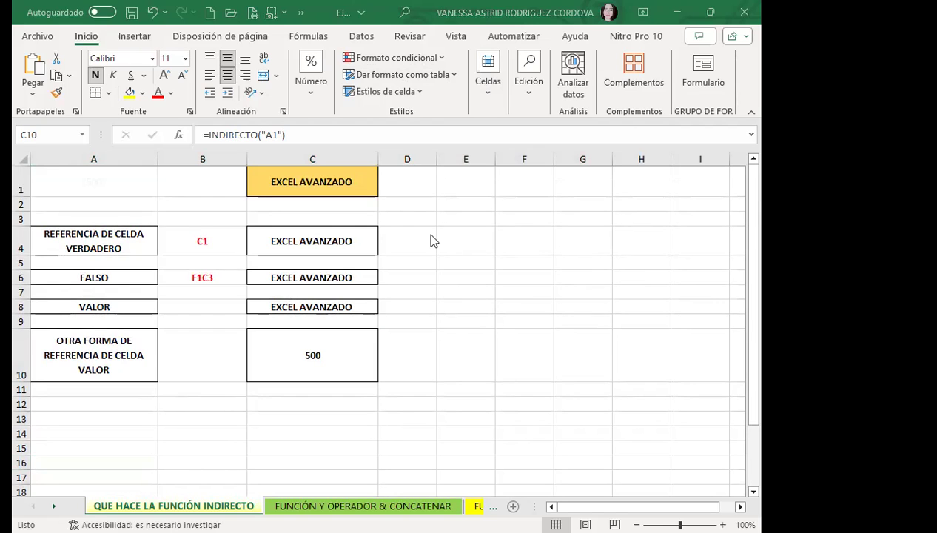
{"action": "left_click", "coordinate": [336, 365]}
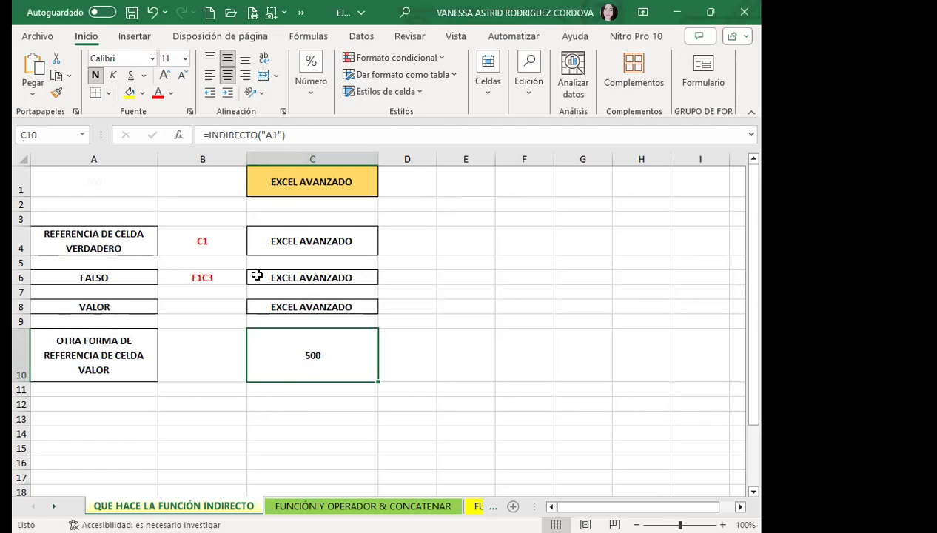
{"action": "left_click", "coordinate": [278, 416]}
{"action": "left_click", "coordinate": [280, 371]}
{"action": "left_click", "coordinate": [294, 400]}
{"action": "left_click", "coordinate": [278, 364]}
{"action": "left_click", "coordinate": [288, 418]}
{"action": "left_click", "coordinate": [288, 370]}
{"action": "scroll", "coordinate": [34, 424], "scroll_direction": "down", "scroll_amount": 1}
{"action": "scroll", "coordinate": [52, 428], "scroll_direction": "down", "scroll_amount": 1}
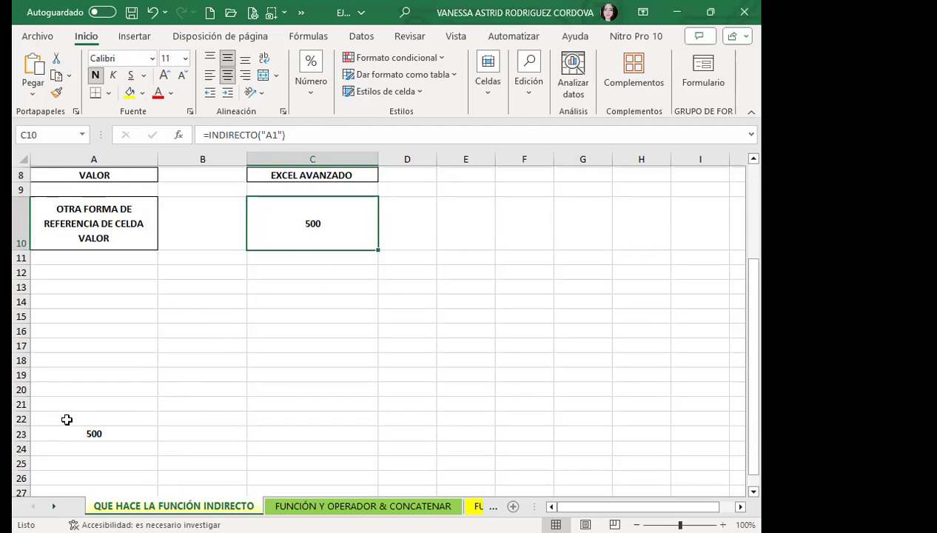
Step: Insert two blank rows above the 500 in row 23, then select C10 to check its INDIRECTO result
{"action": "left_click", "coordinate": [21, 434]}
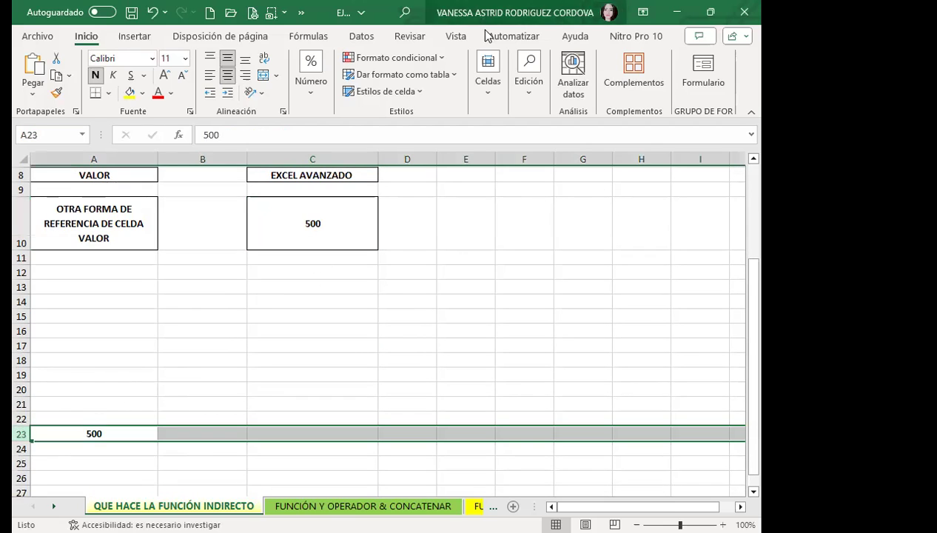
{"action": "left_click", "coordinate": [488, 87]}
{"action": "left_click", "coordinate": [489, 134]}
{"action": "left_click", "coordinate": [489, 133]}
{"action": "scroll", "coordinate": [185, 372], "scroll_direction": "up", "scroll_amount": 2}
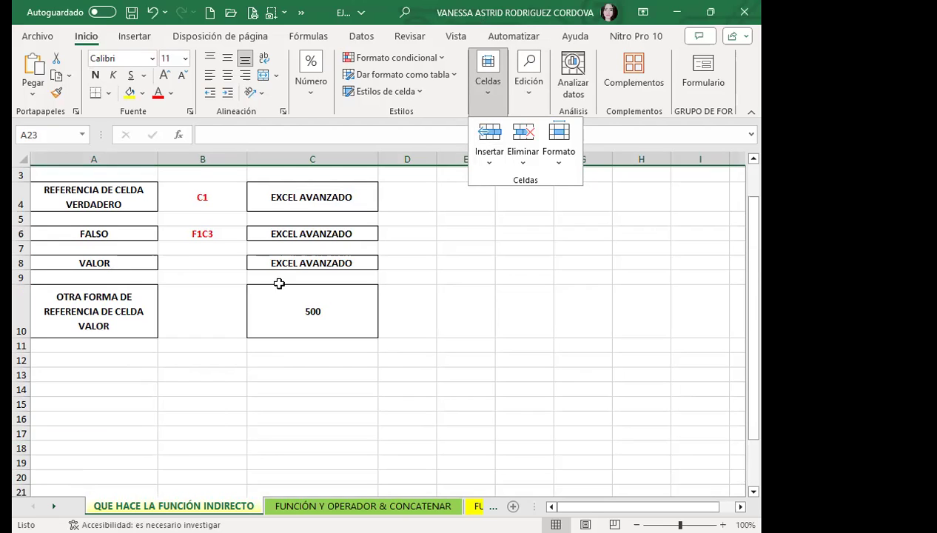
{"action": "left_click", "coordinate": [303, 321]}
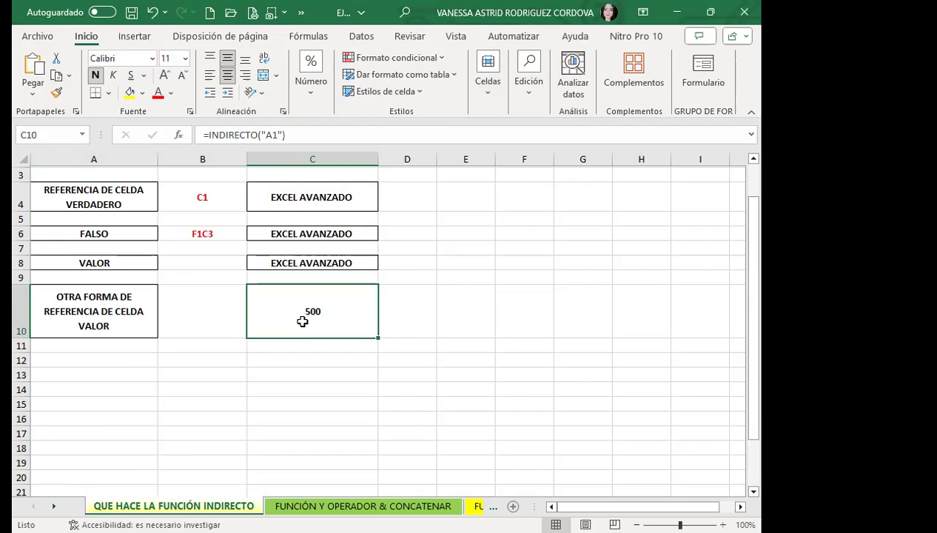
Step: Make the faint 500 in A1 (=A25) red, then select C10 to compare
{"action": "scroll", "coordinate": [397, 276], "scroll_direction": "up", "scroll_amount": 1}
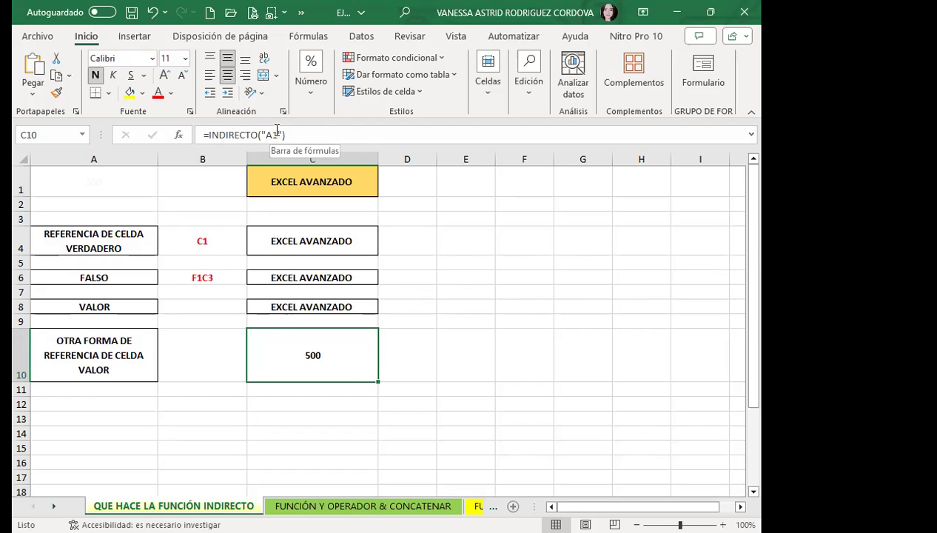
{"action": "left_click", "coordinate": [132, 190]}
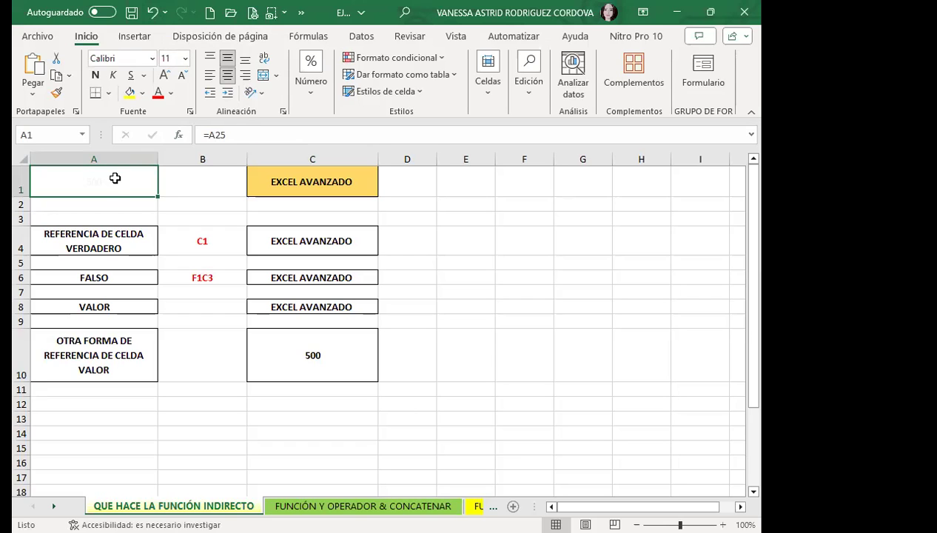
{"action": "left_click", "coordinate": [158, 92]}
{"action": "left_click", "coordinate": [272, 361]}
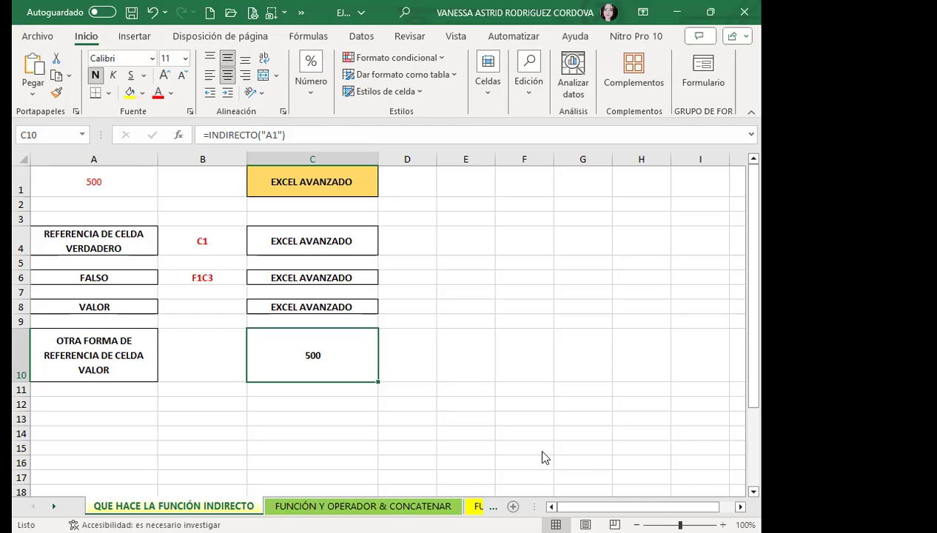
Step: Look over the CONCATENAR sheet at C22, then move to FUNCIÓN INDIRECTO 1 and select input cell B2
{"action": "key", "text": "ctrl+Page_Down"}
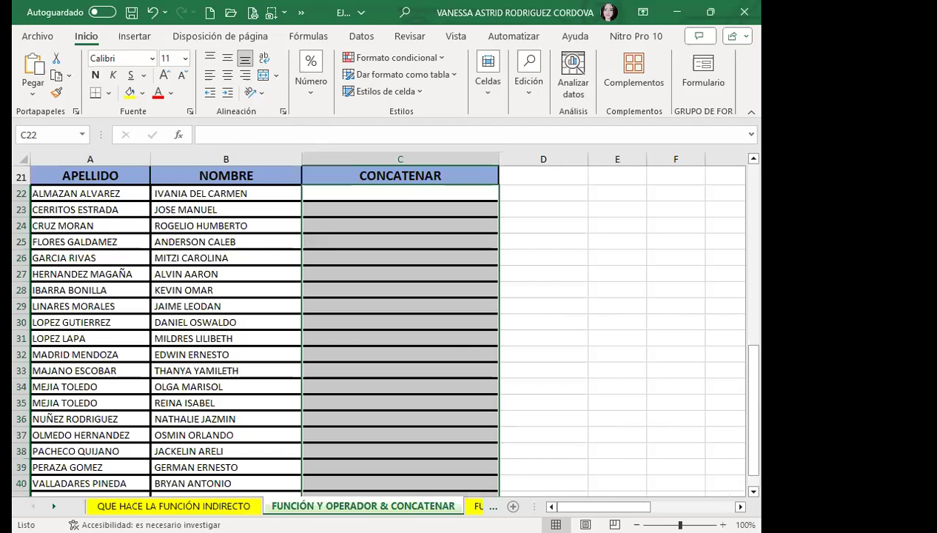
{"action": "key", "text": "ctrl+Page_Down"}
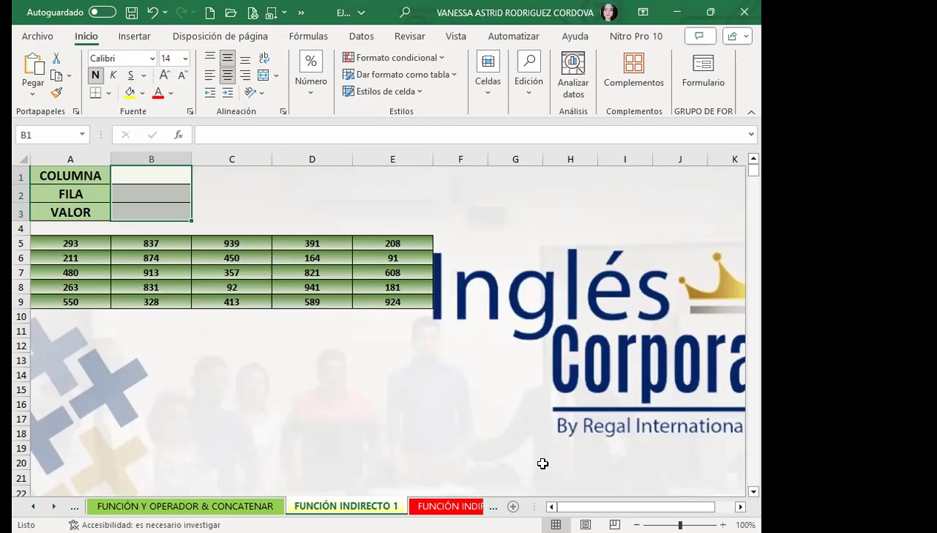
{"action": "left_click", "coordinate": [215, 506]}
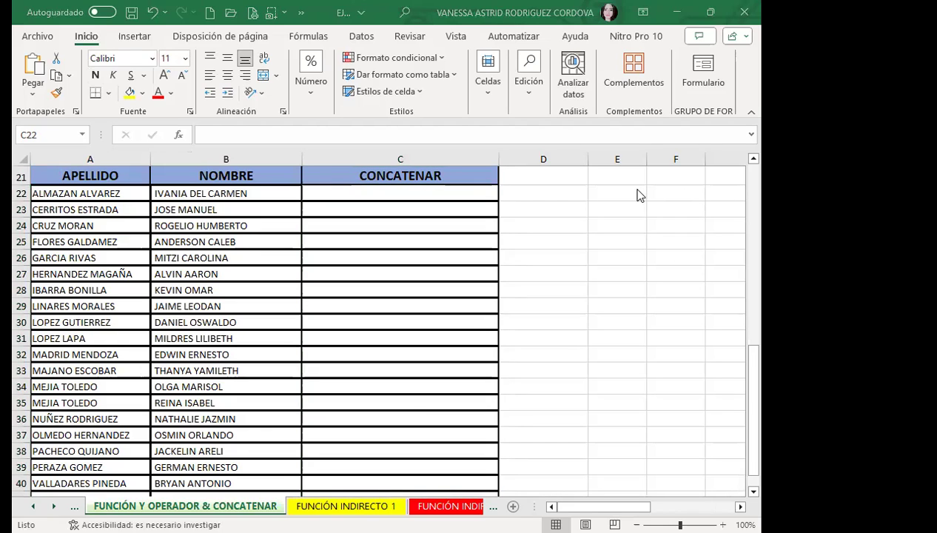
{"action": "left_click", "coordinate": [424, 192]}
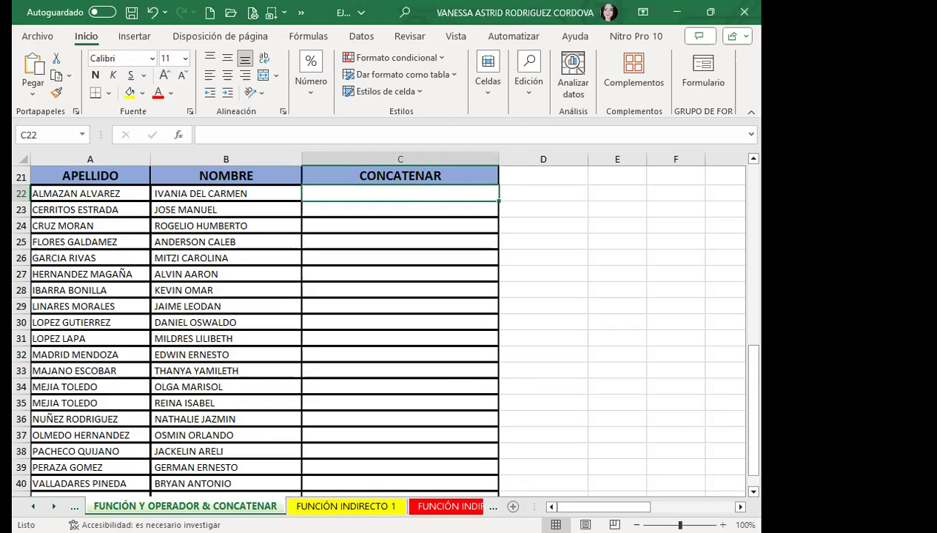
{"action": "key", "text": "ctrl+Page_Down"}
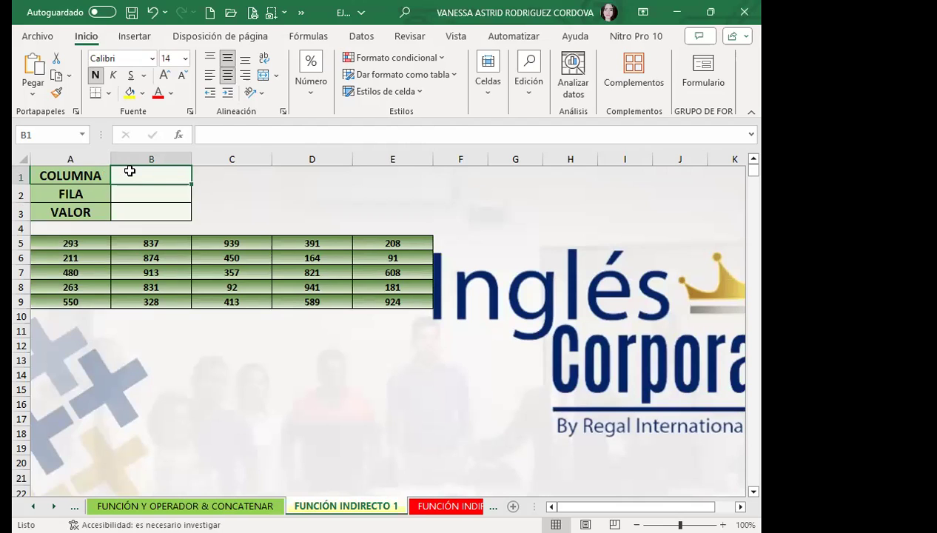
{"action": "left_click", "coordinate": [149, 192]}
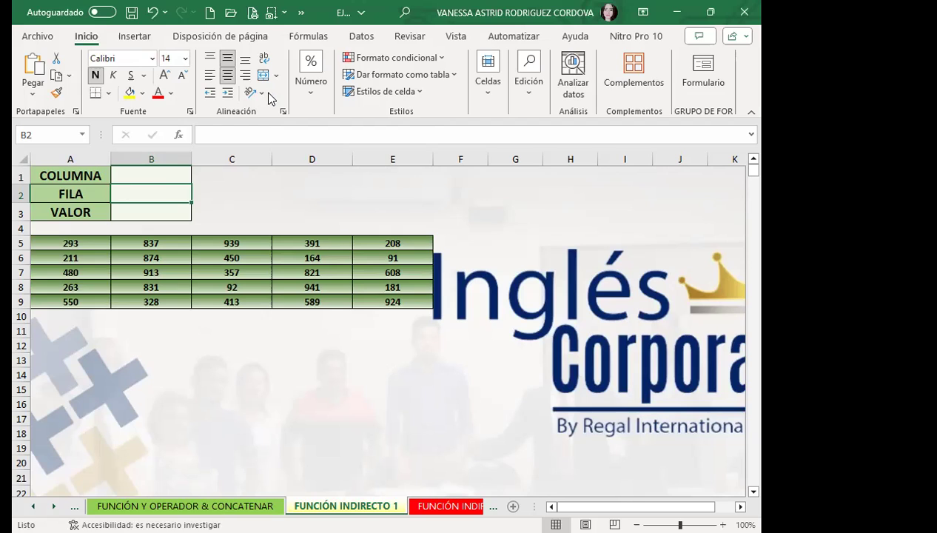
Step: Enter E as COLUMNA in B1 and 6 as FILA in B2
{"action": "left_click", "coordinate": [171, 176]}
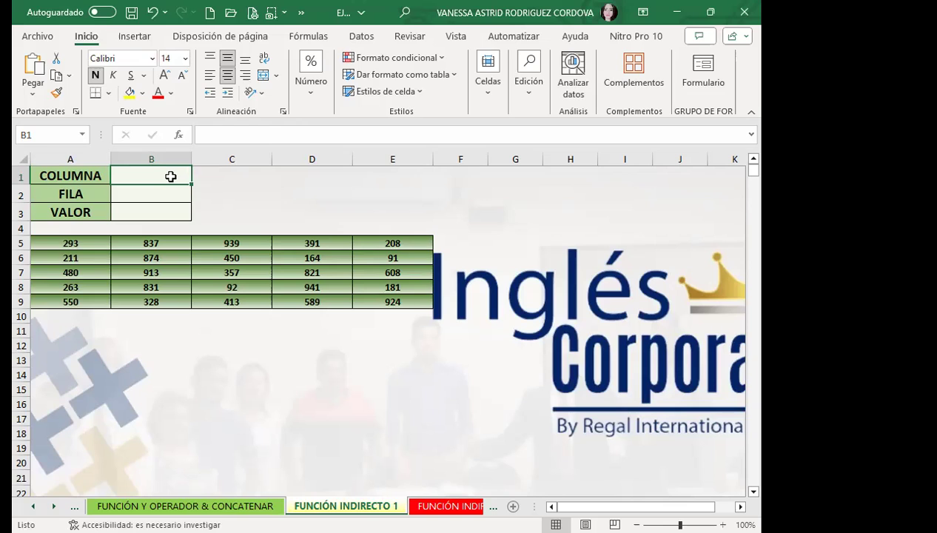
{"action": "type", "text": "E"}
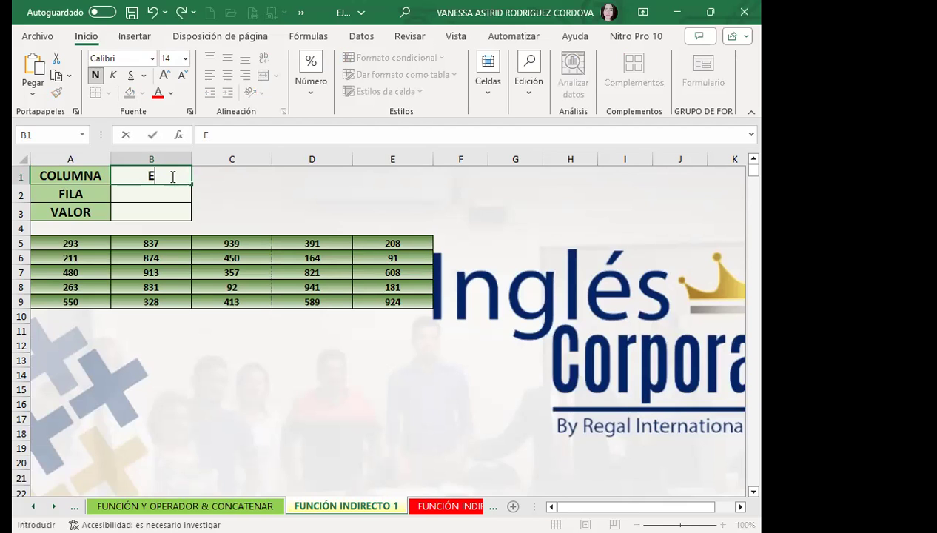
{"action": "left_click", "coordinate": [170, 199]}
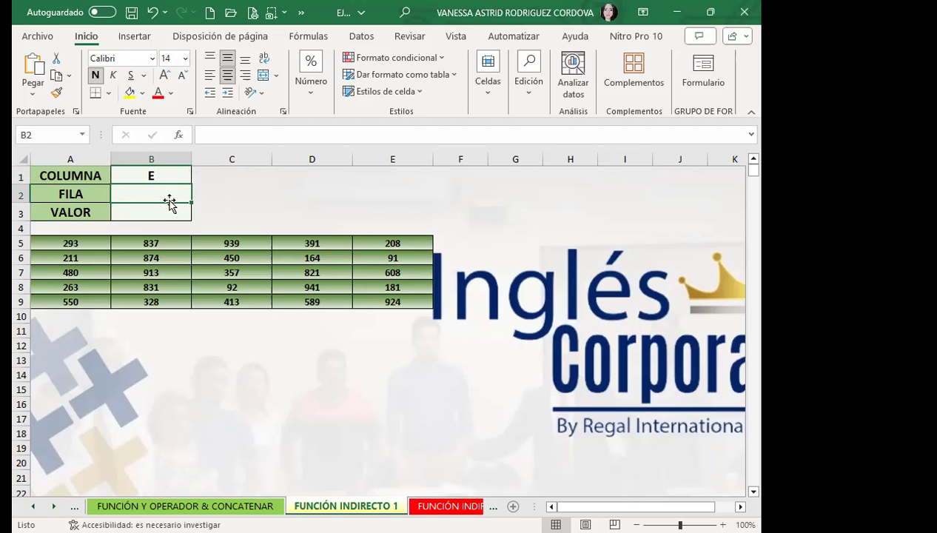
{"action": "type", "text": "6"}
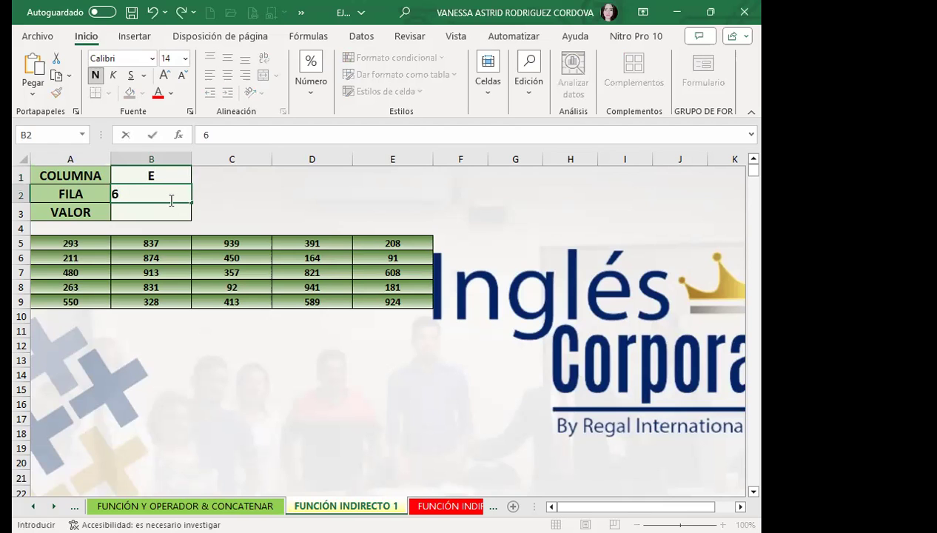
{"action": "left_click", "coordinate": [156, 211]}
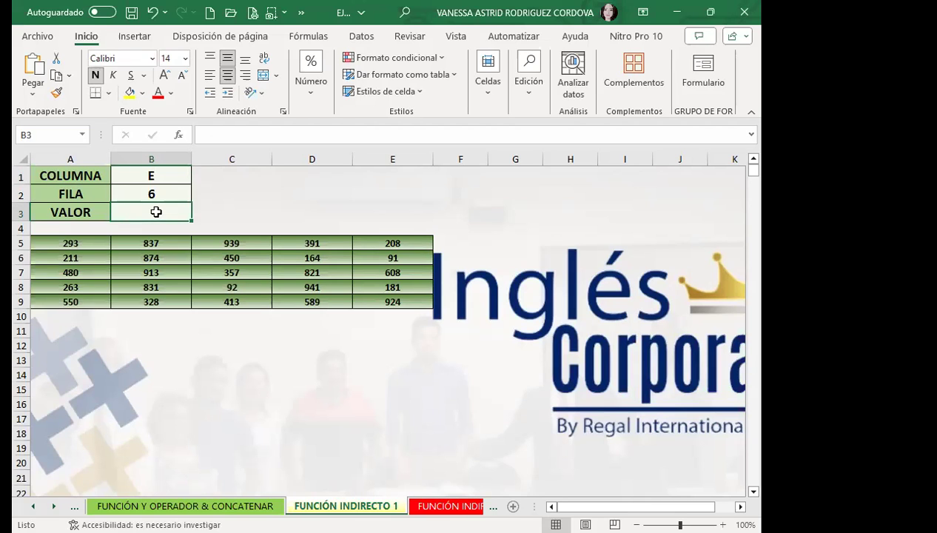
Step: Enter =INDIRECTO(B1&B2) in B3, removing stray typed characters, so VALOR returns 91 from E6
{"action": "type", "text": "=I"}
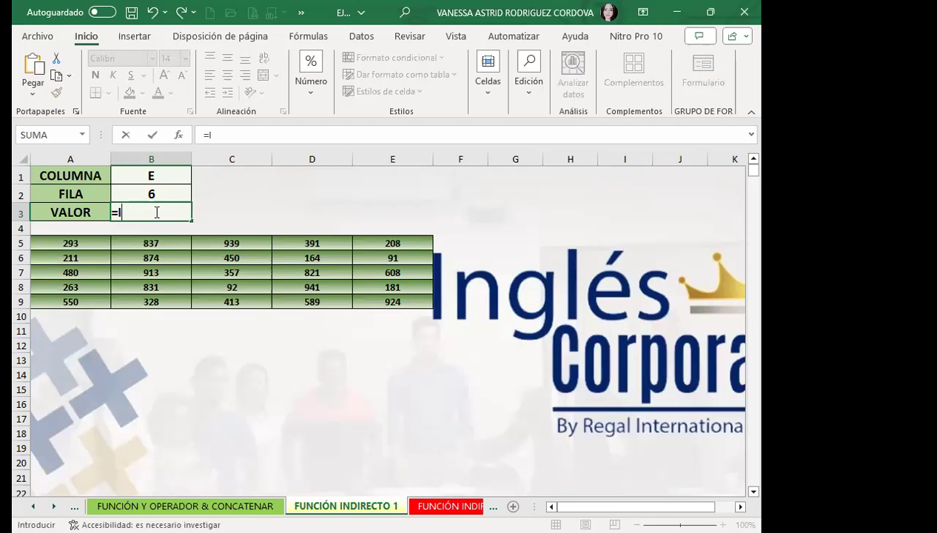
{"action": "type", "text": "NDI"}
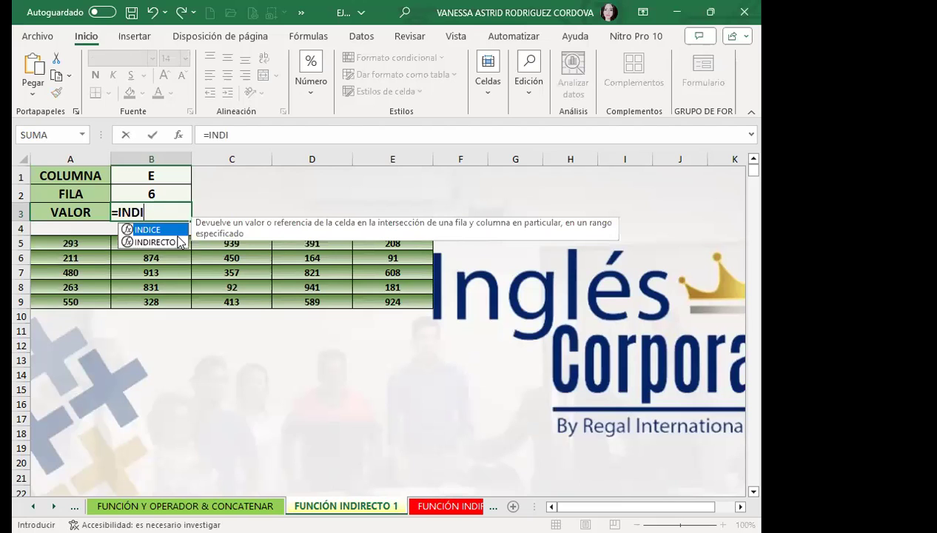
{"action": "double_click", "coordinate": [171, 242]}
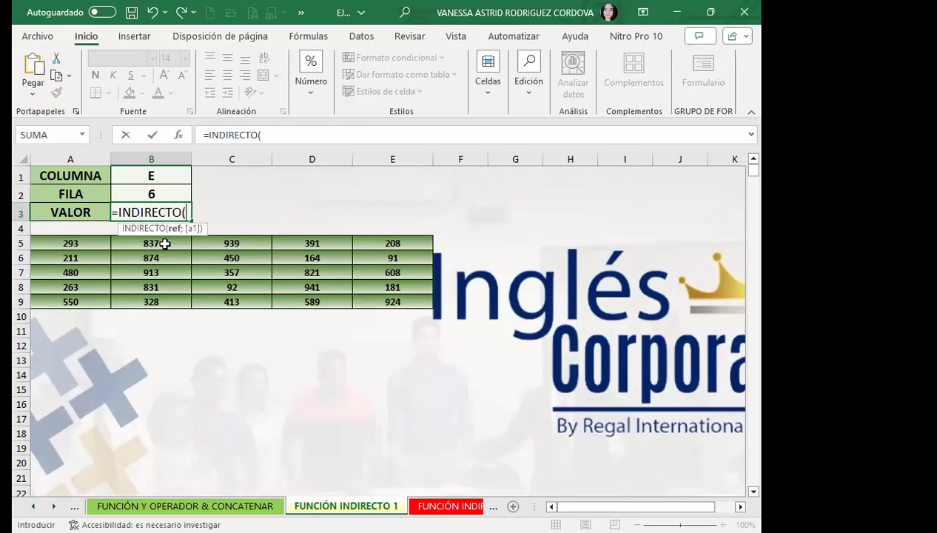
{"action": "left_click", "coordinate": [158, 173]}
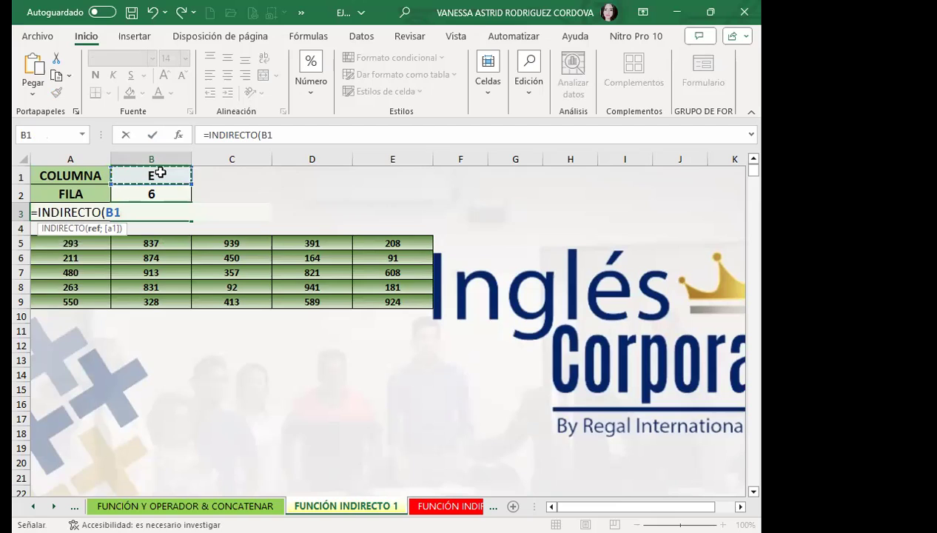
{"action": "type", "text": "$%&"}
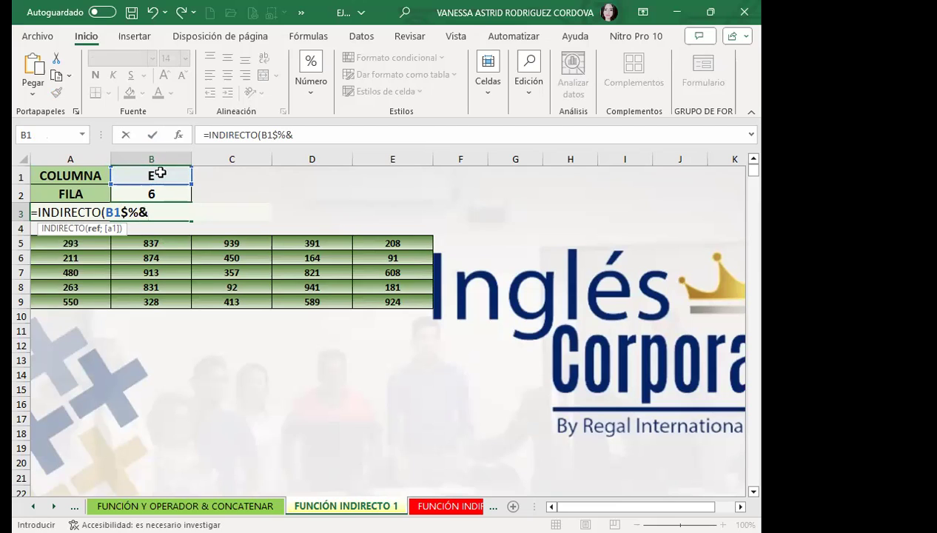
{"action": "key", "text": "Left"}
{"action": "key", "text": "BackSpace"}
{"action": "key", "text": "BackSpace"}
{"action": "key", "text": "Left"}
{"action": "key", "text": "BackSpace"}
{"action": "key", "text": "BackSpace"}
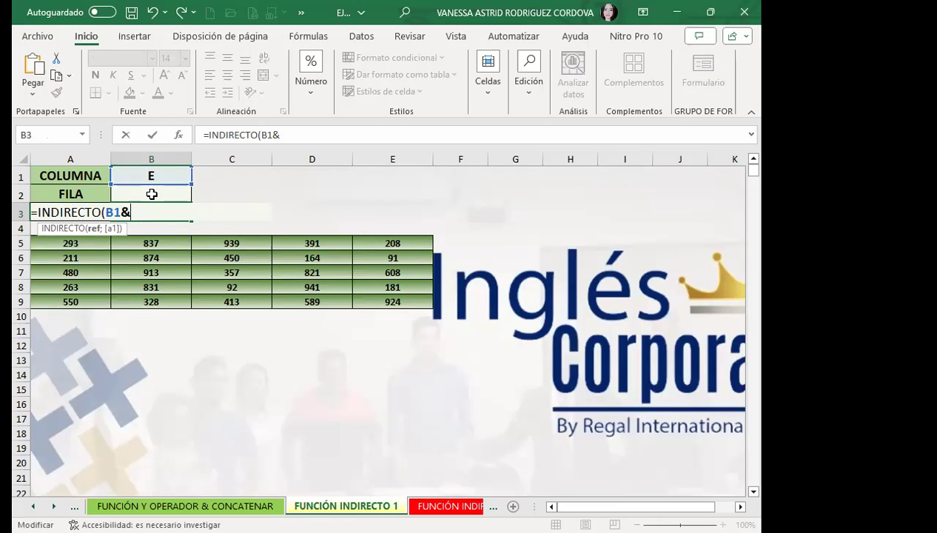
{"action": "left_click", "coordinate": [152, 194]}
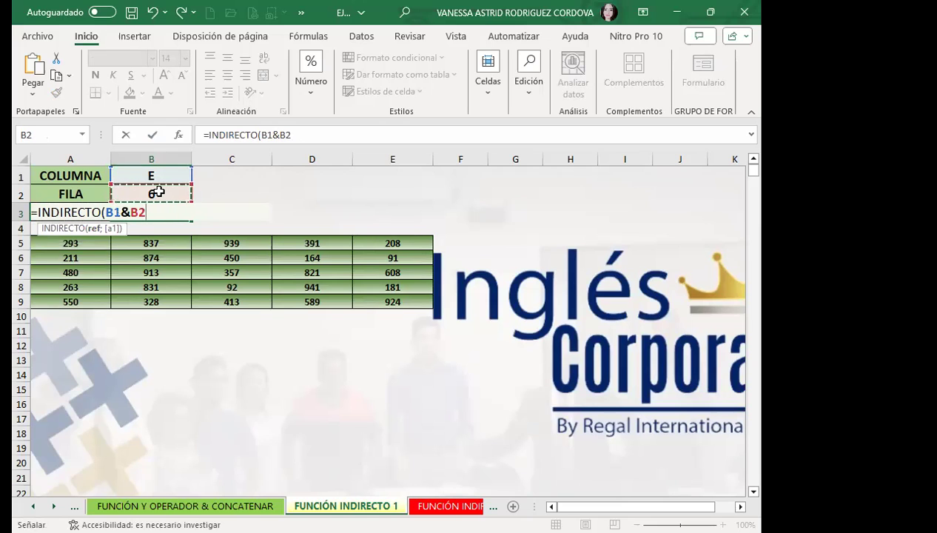
{"action": "type", "text": ")"}
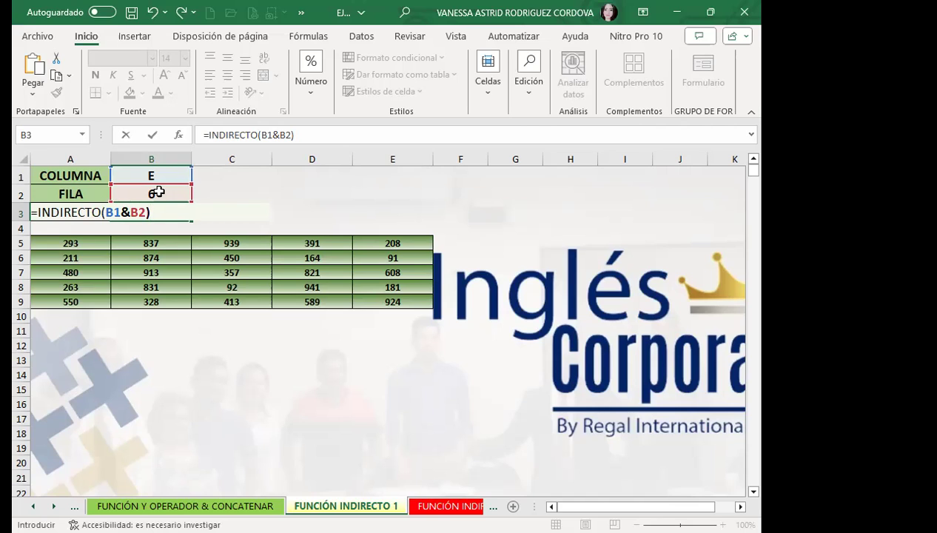
{"action": "key", "text": "Return"}
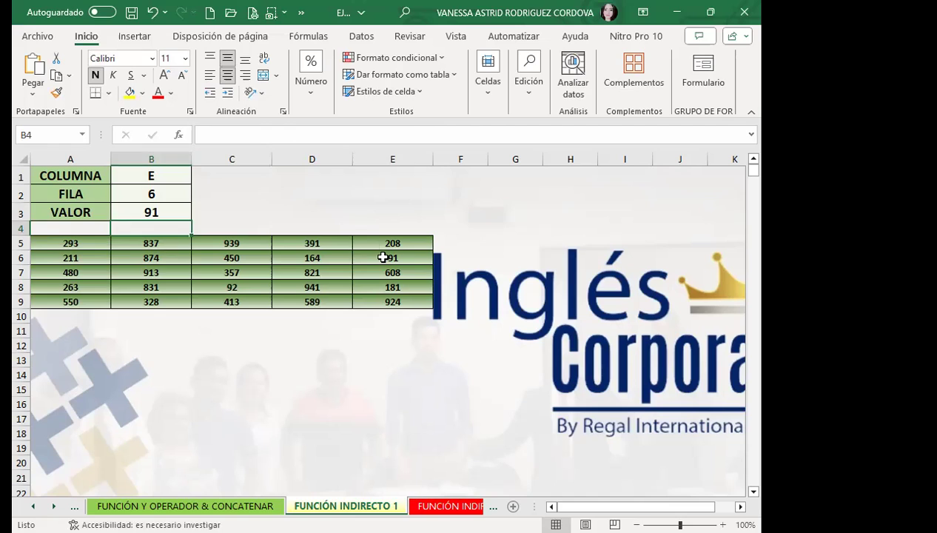
Step: Shade E6 yellow, then change COLUMNA to C and FILA to 7 so VALOR shows 357
{"action": "left_click", "coordinate": [379, 255]}
{"action": "left_click", "coordinate": [127, 93]}
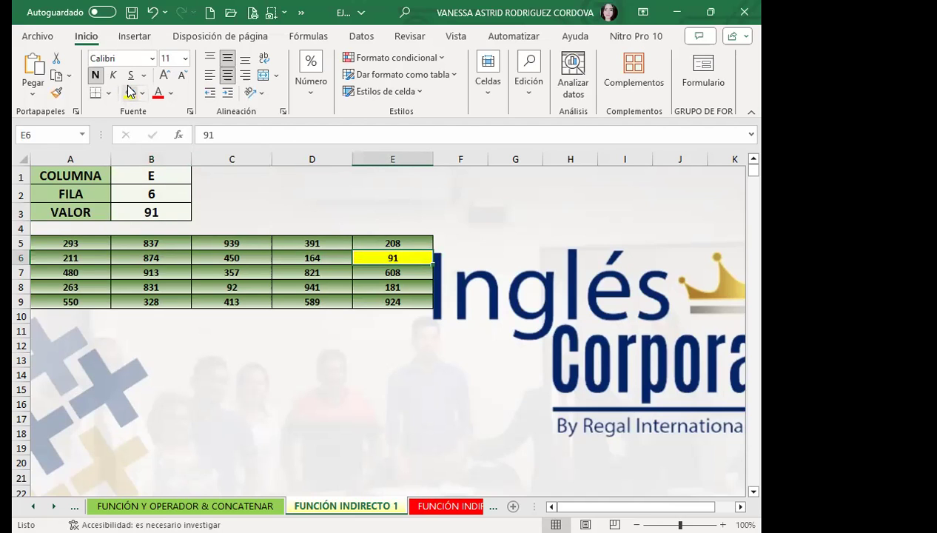
{"action": "left_click", "coordinate": [172, 172]}
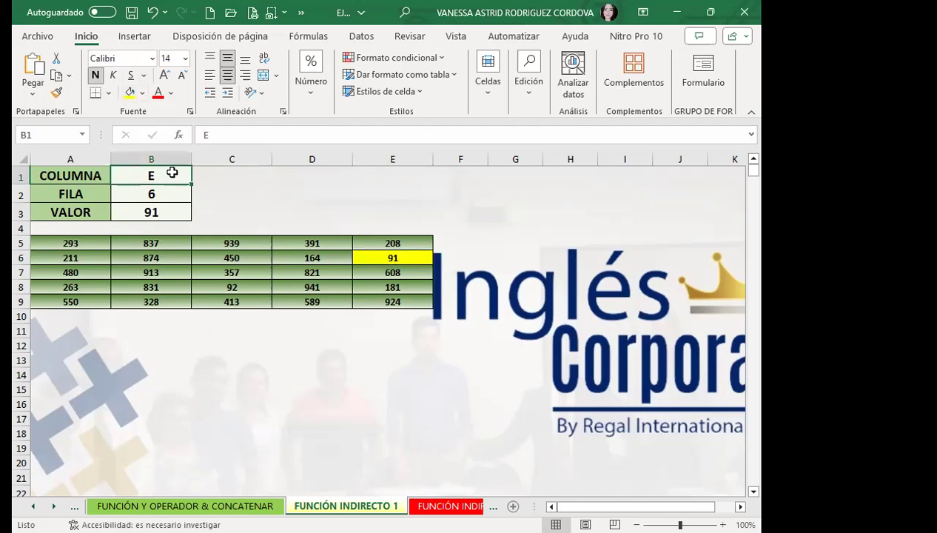
{"action": "type", "text": "C"}
{"action": "left_click", "coordinate": [165, 191]}
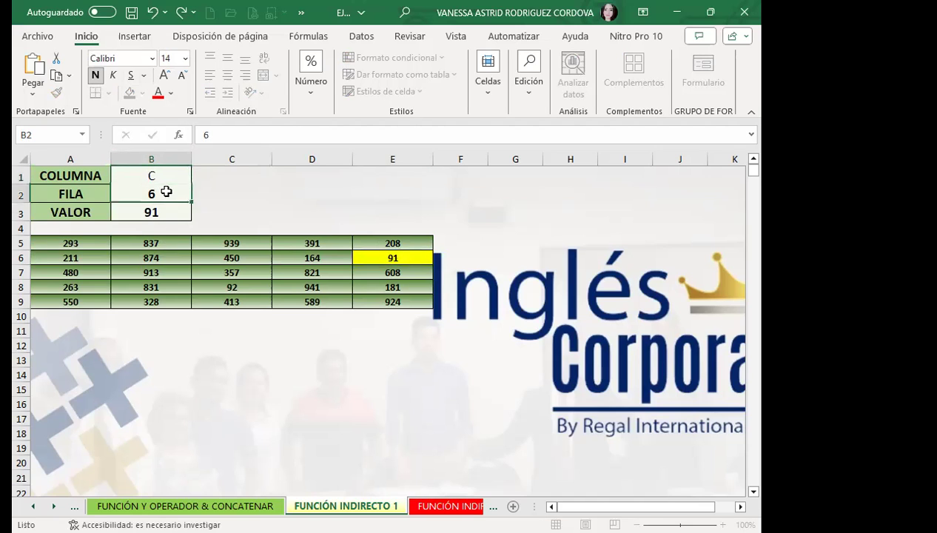
{"action": "type", "text": "7"}
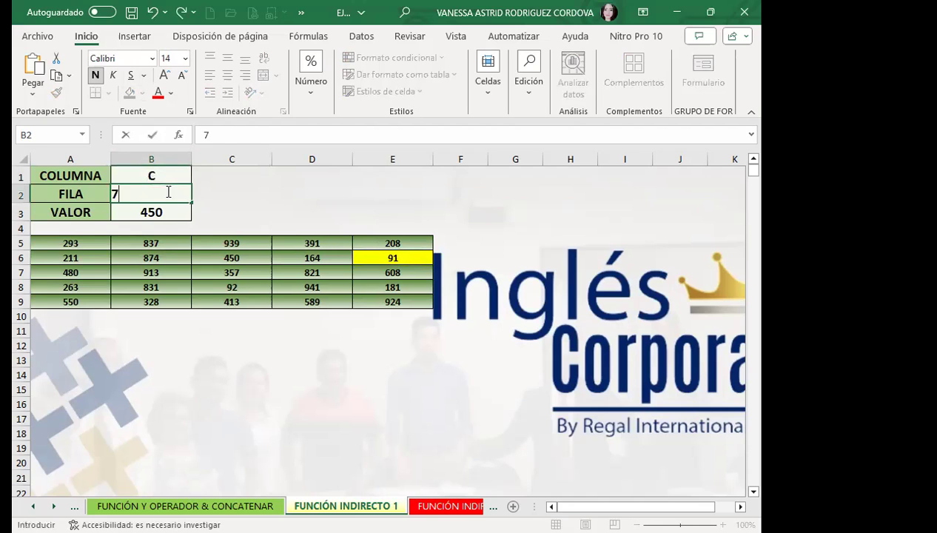
{"action": "key", "text": "Return"}
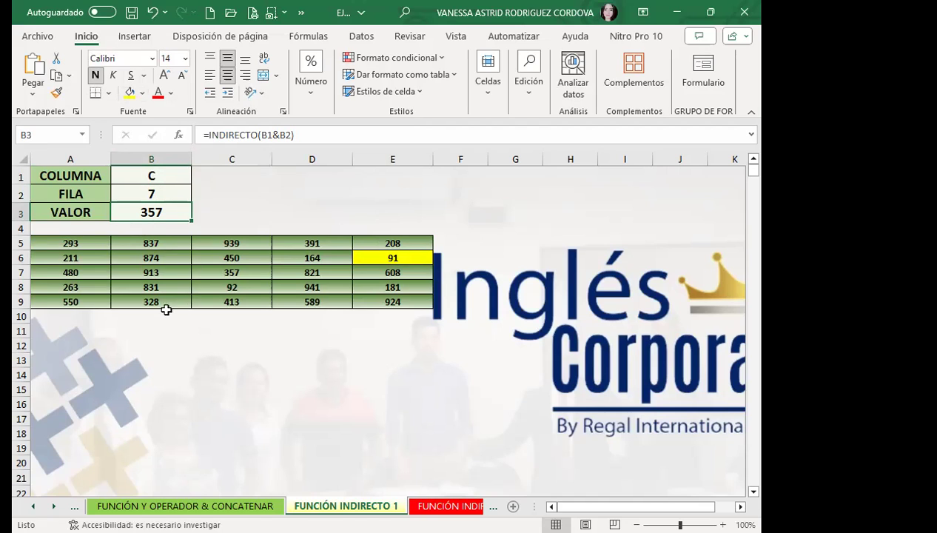
{"action": "left_click", "coordinate": [236, 272]}
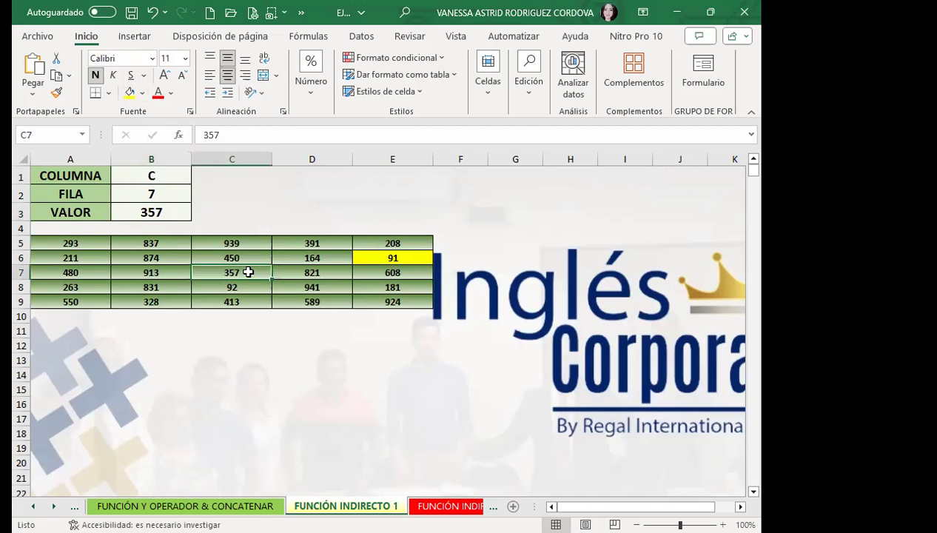
Step: Shade C7 yellow and inspect the B3 formula and sample cells B7 and D6
{"action": "left_click", "coordinate": [130, 92]}
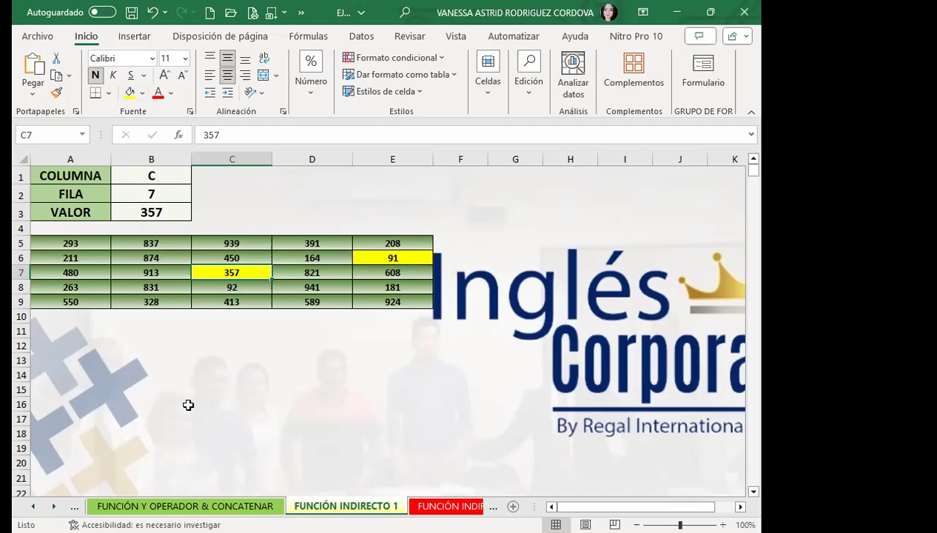
{"action": "left_click", "coordinate": [148, 212]}
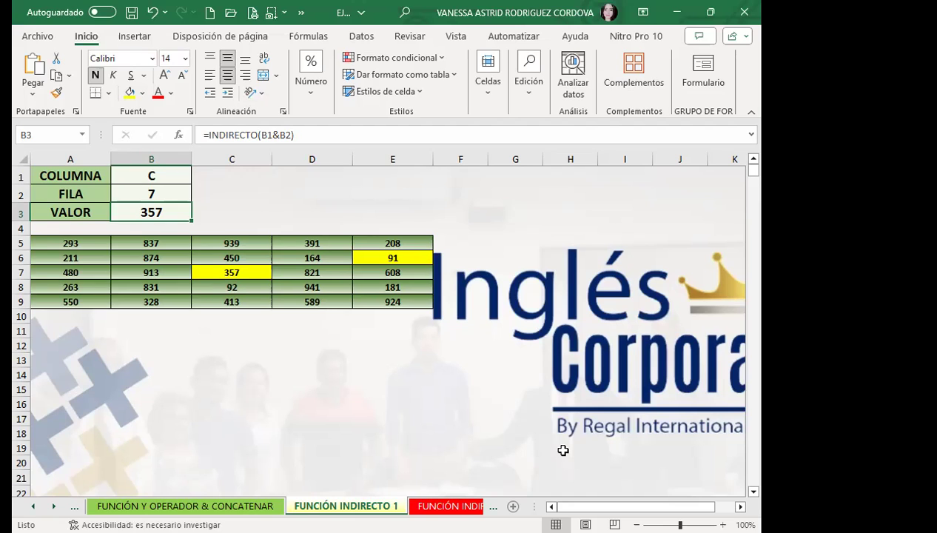
{"action": "left_click", "coordinate": [135, 269]}
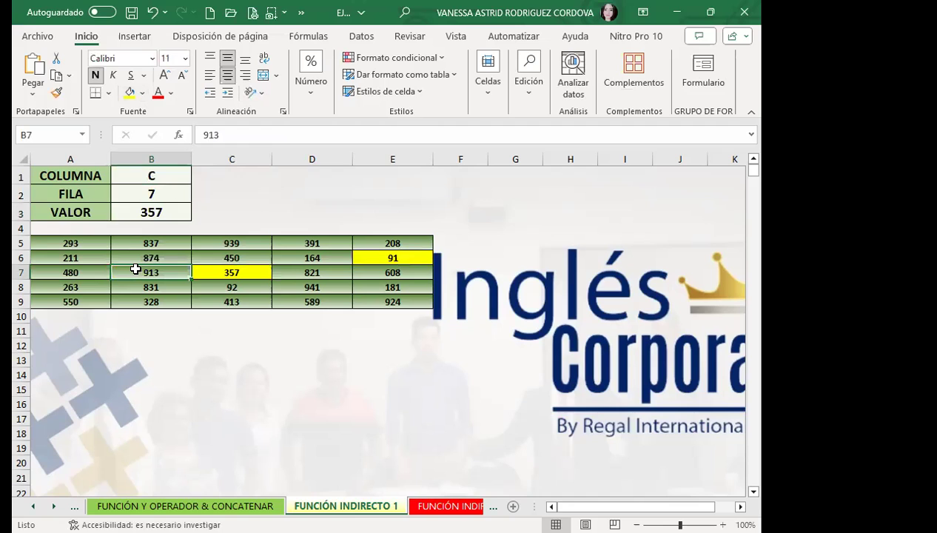
{"action": "left_click", "coordinate": [335, 257]}
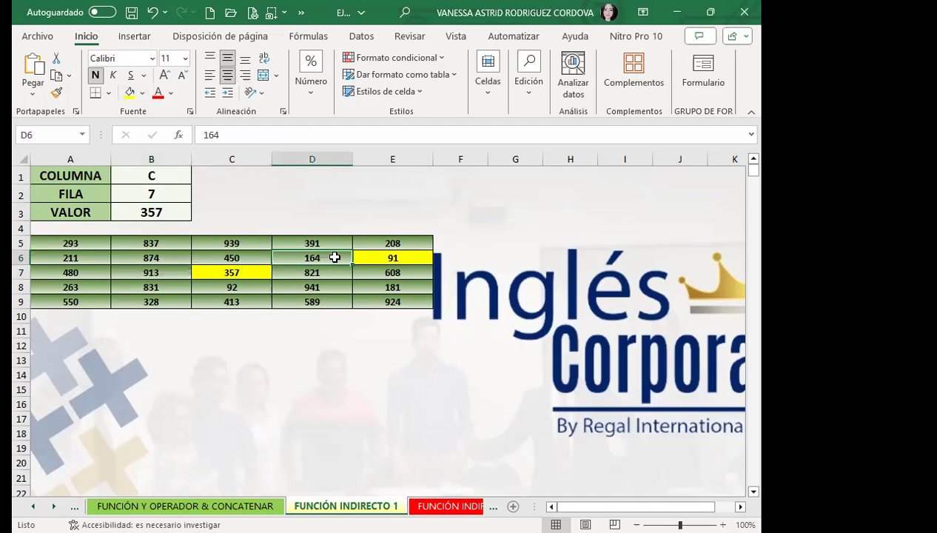
Step: Review B1, B2, the B3 INDIRECTO formula and C6, then go to FUNCIÓN INDIRECTO 2
{"action": "left_click", "coordinate": [131, 179]}
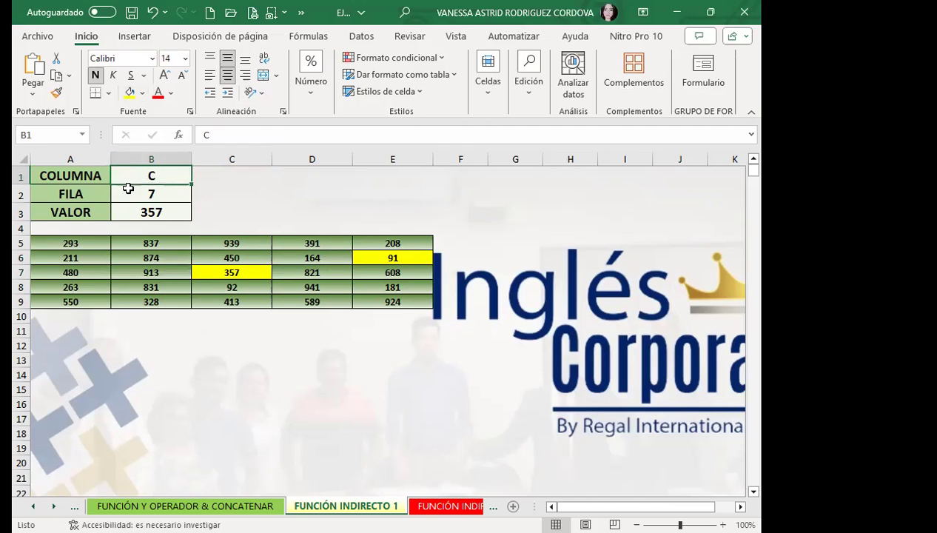
{"action": "left_click", "coordinate": [127, 196]}
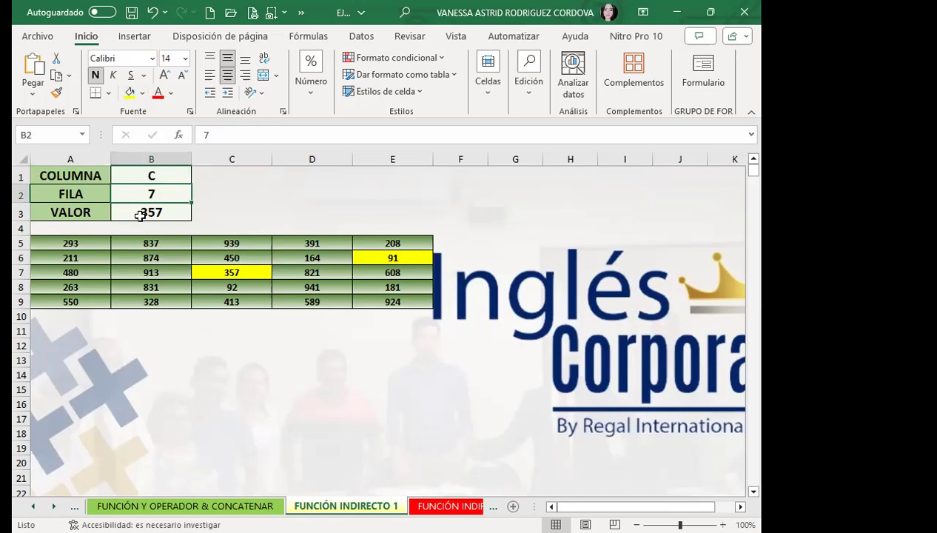
{"action": "left_click", "coordinate": [140, 214]}
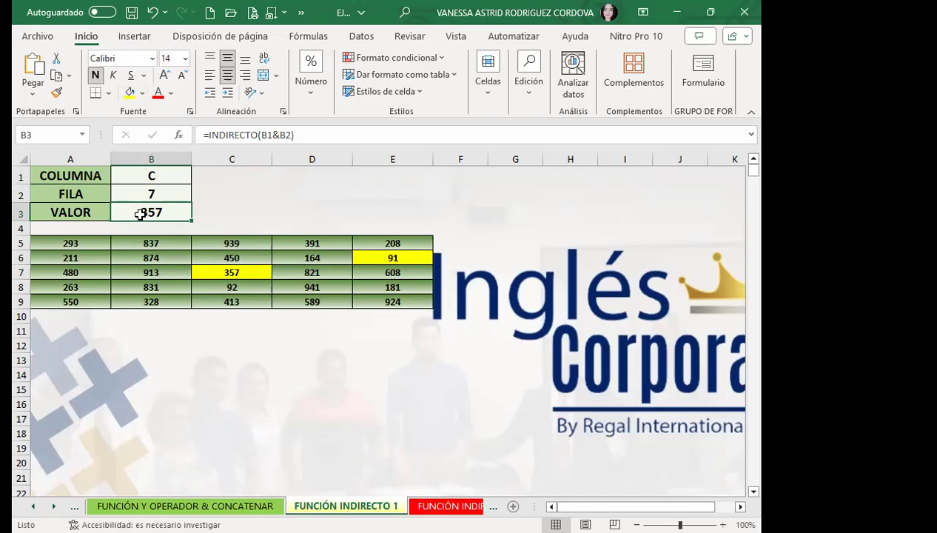
{"action": "left_click", "coordinate": [238, 256]}
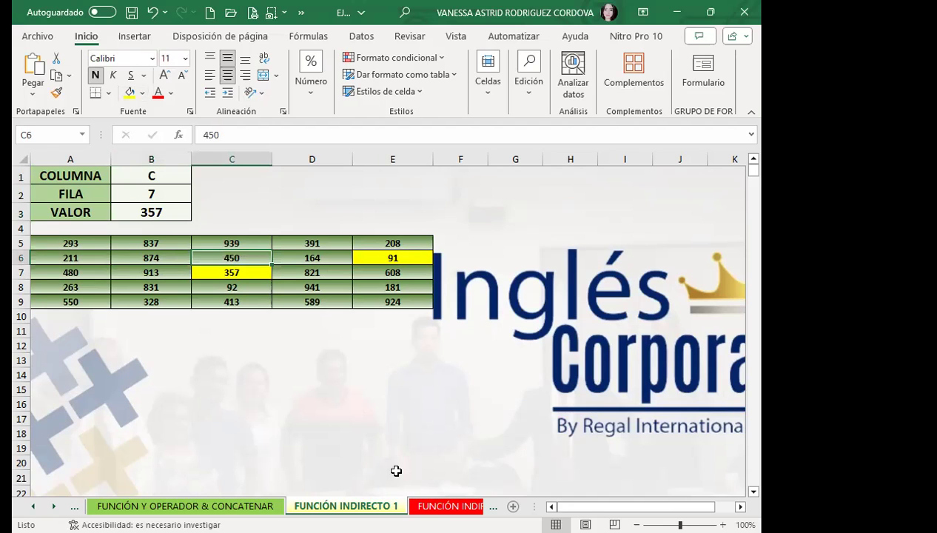
{"action": "key", "text": "ctrl+Page_Down"}
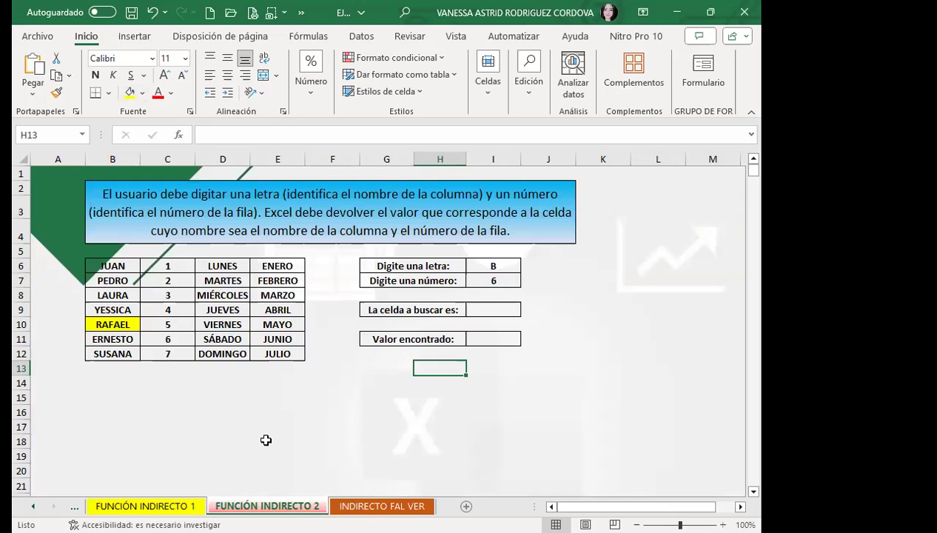
Step: Select cell I9 beside 'La celda a buscar es'
{"action": "left_click", "coordinate": [486, 309]}
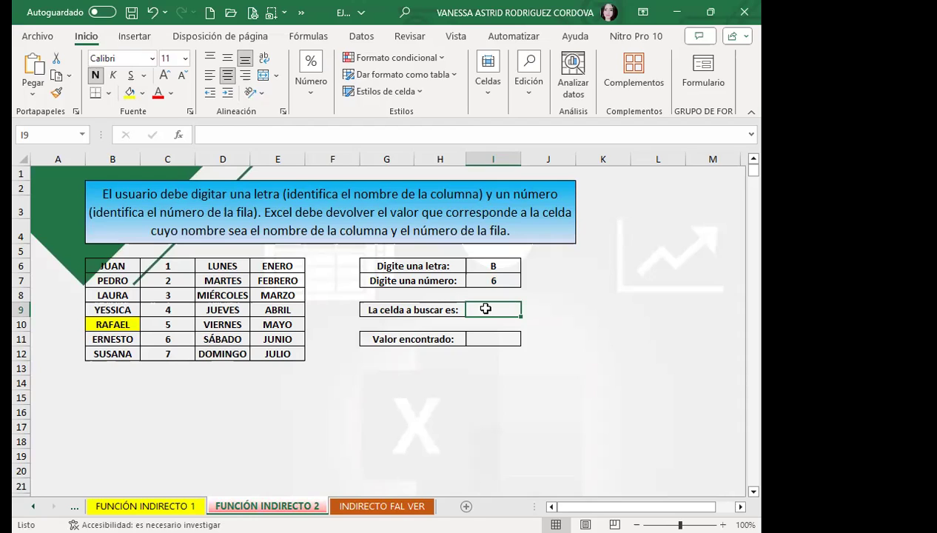
Step: Enter =I6&I7 in I9 so it shows the address B6
{"action": "type", "text": "="}
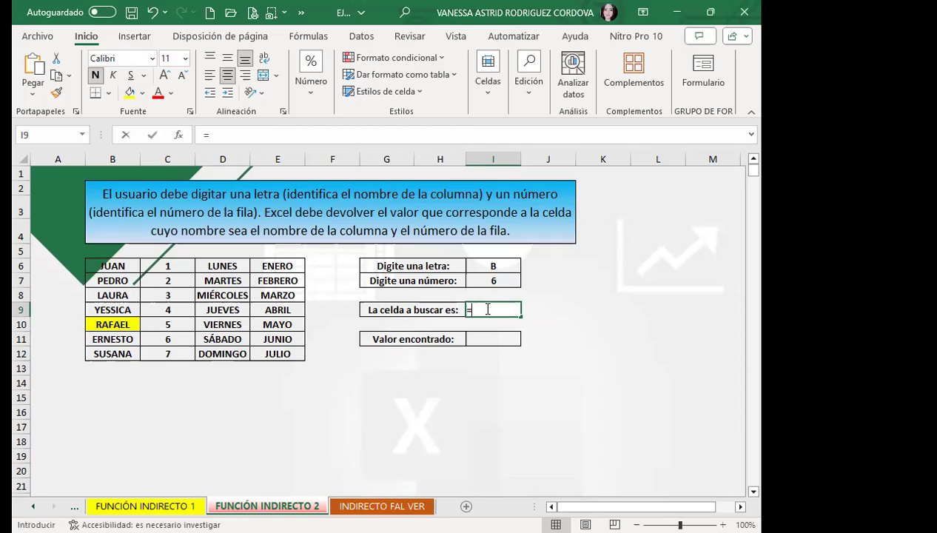
{"action": "left_click", "coordinate": [510, 263]}
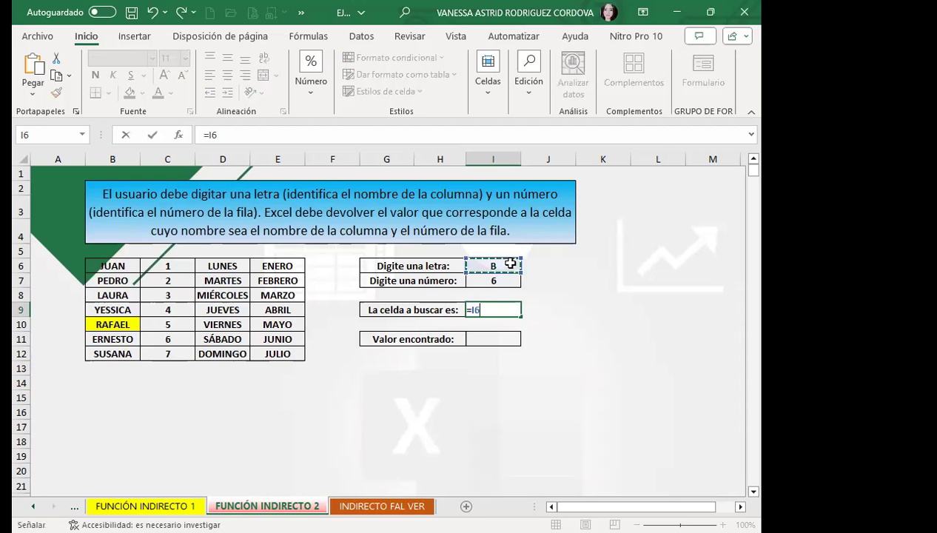
{"action": "type", "text": "&"}
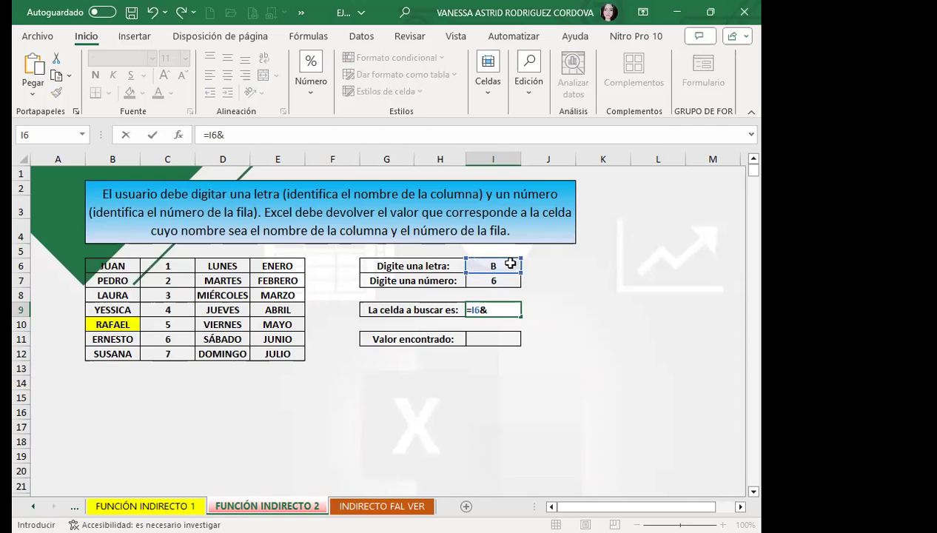
{"action": "left_click", "coordinate": [493, 282]}
{"action": "key", "text": "Return"}
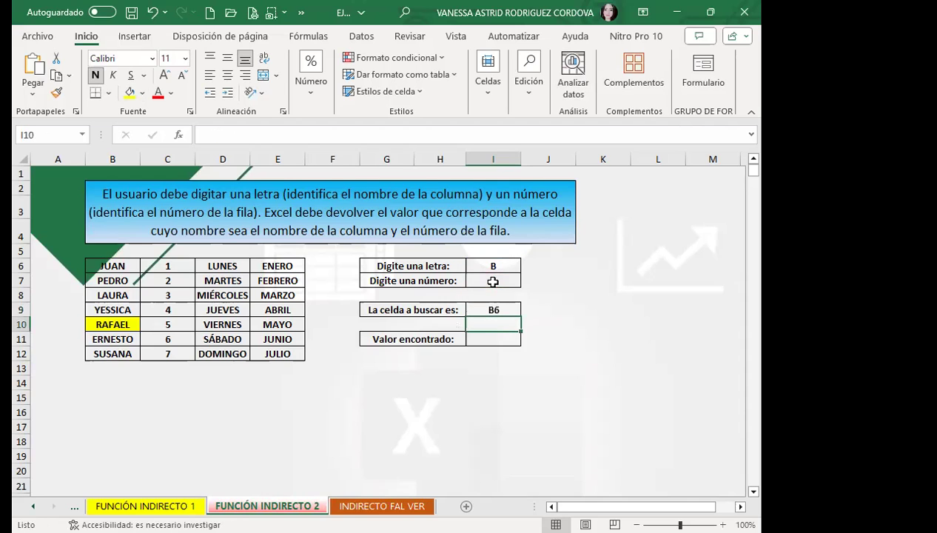
{"action": "left_click", "coordinate": [510, 311]}
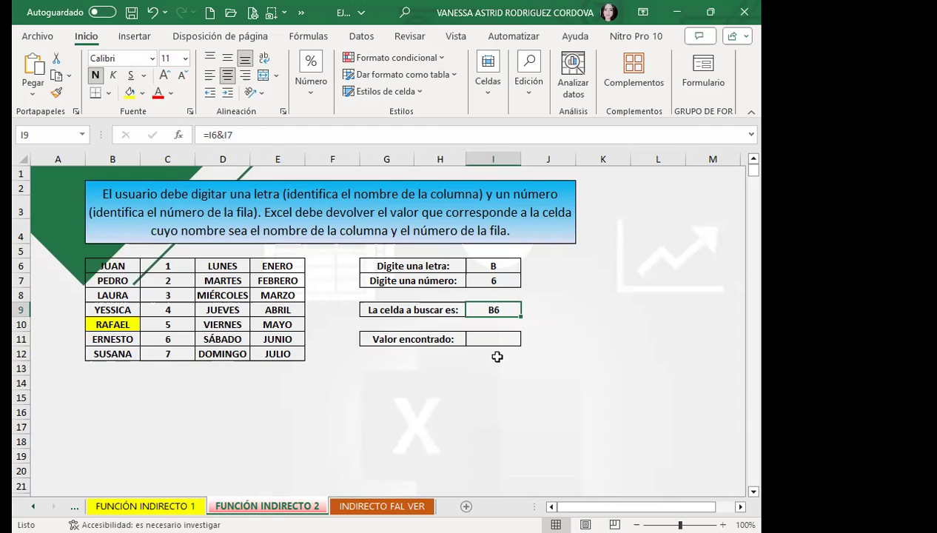
{"action": "left_click", "coordinate": [482, 331]}
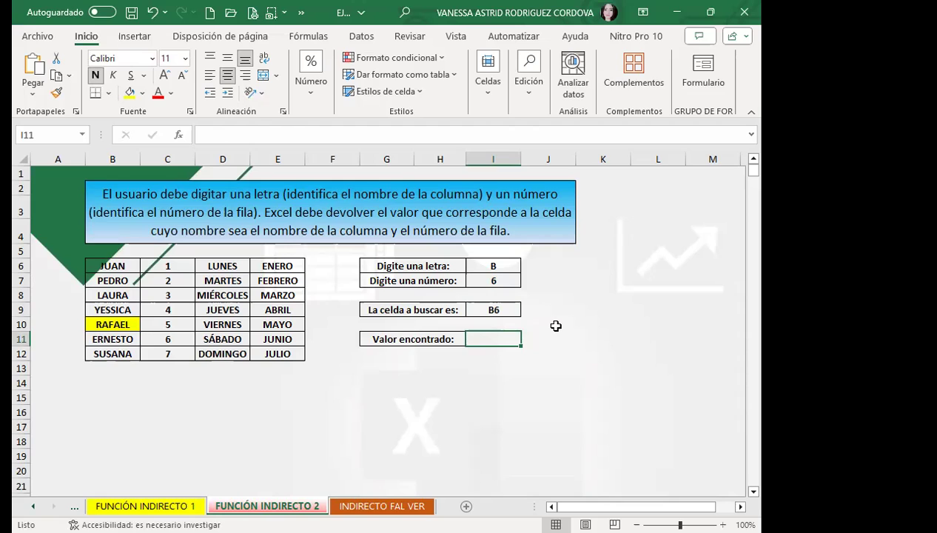
Step: Enter =INDIRECTO(I9) in I11 so it returns JUAN from cell B6
{"action": "type", "text": "=I"}
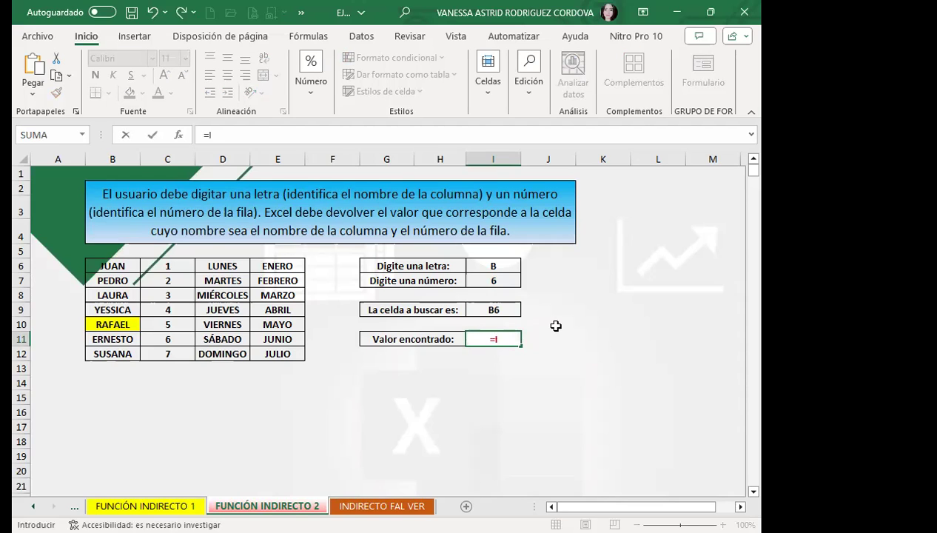
{"action": "type", "text": "ND"}
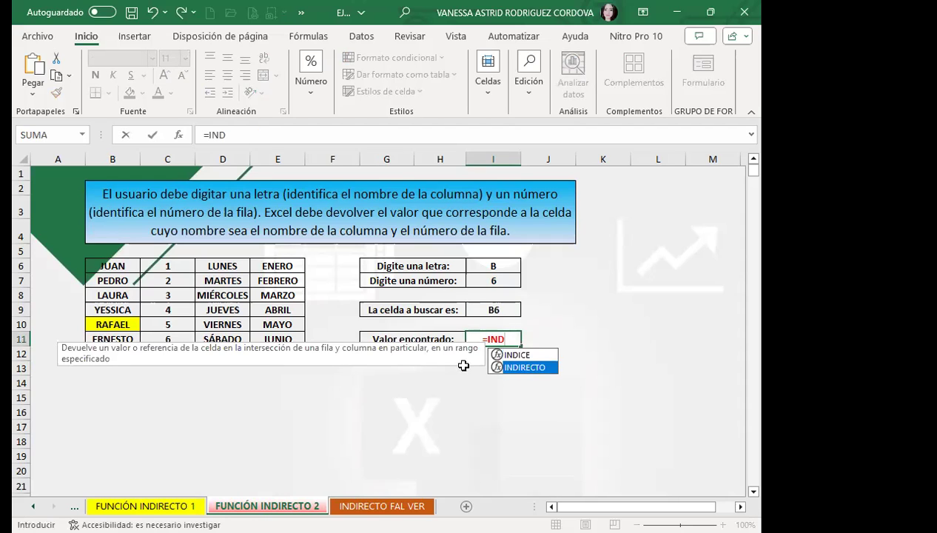
{"action": "key", "text": "Tab"}
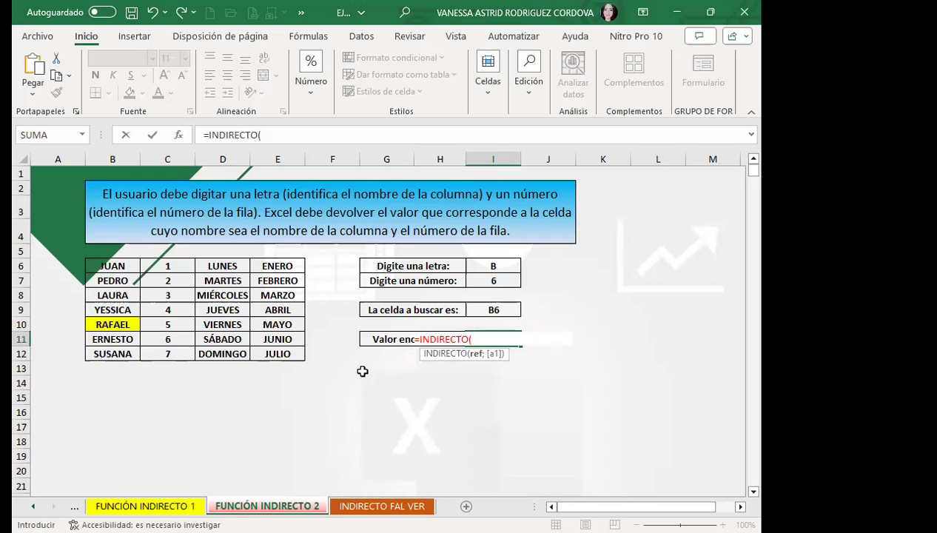
{"action": "left_click", "coordinate": [483, 312]}
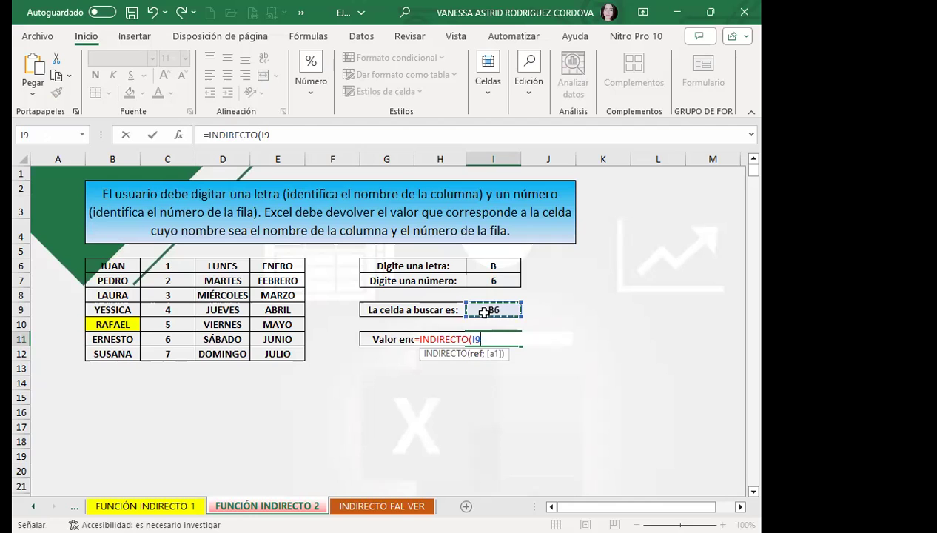
{"action": "key", "text": "Return"}
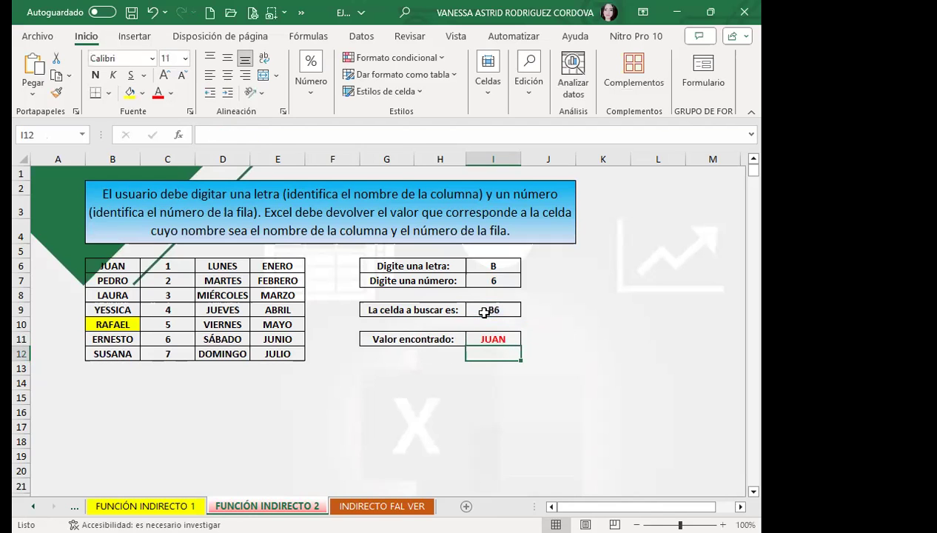
{"action": "left_click", "coordinate": [493, 340]}
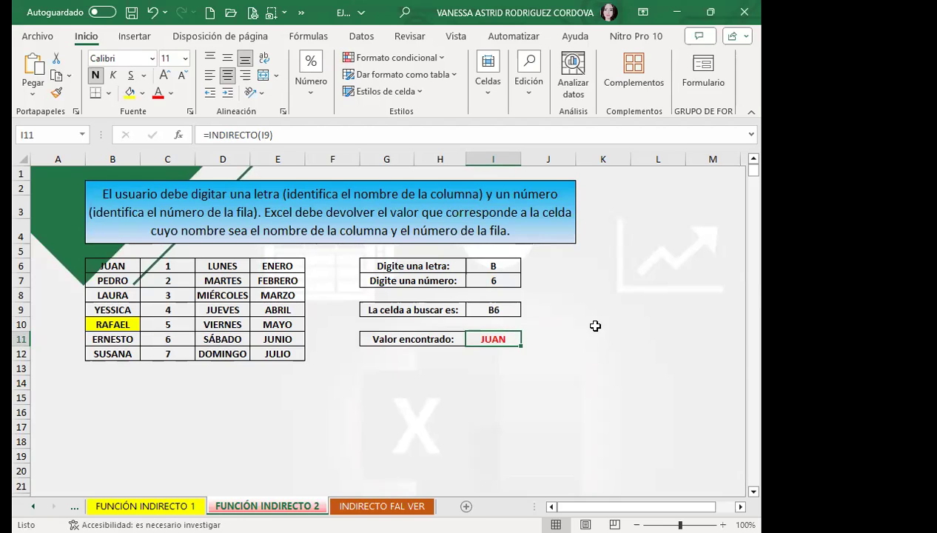
Step: Delete the formula in I9 and inspect the resulting #¡REF! error in I11
{"action": "left_click", "coordinate": [481, 312]}
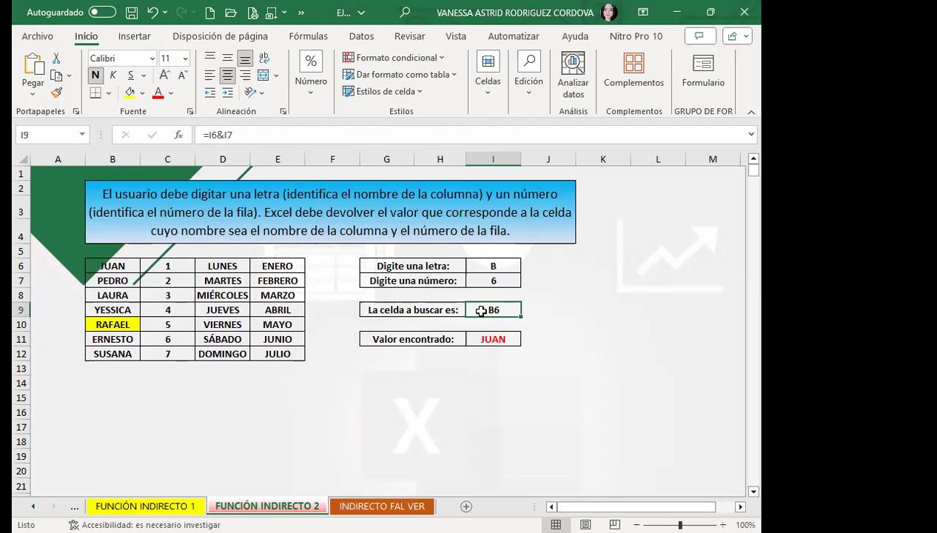
{"action": "key", "text": "Delete"}
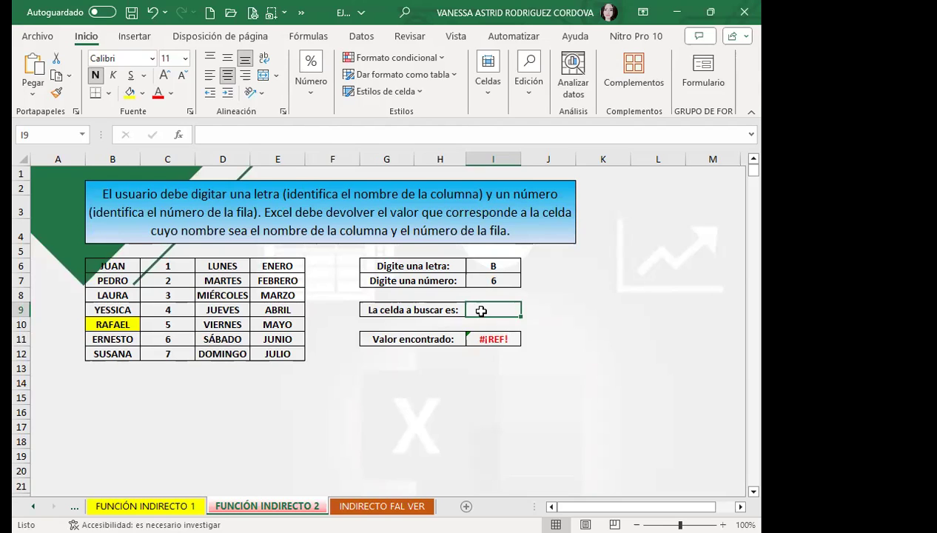
{"action": "left_click", "coordinate": [484, 338]}
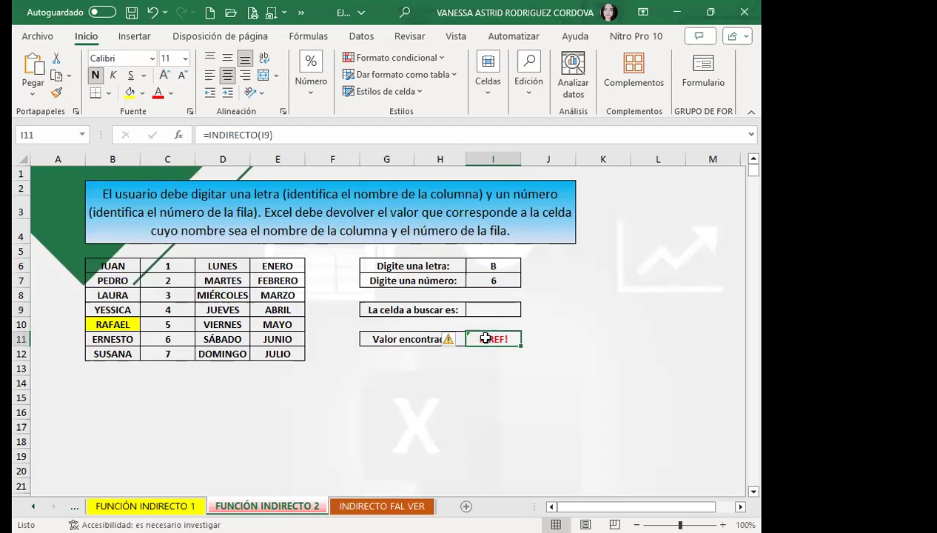
{"action": "left_click", "coordinate": [548, 348]}
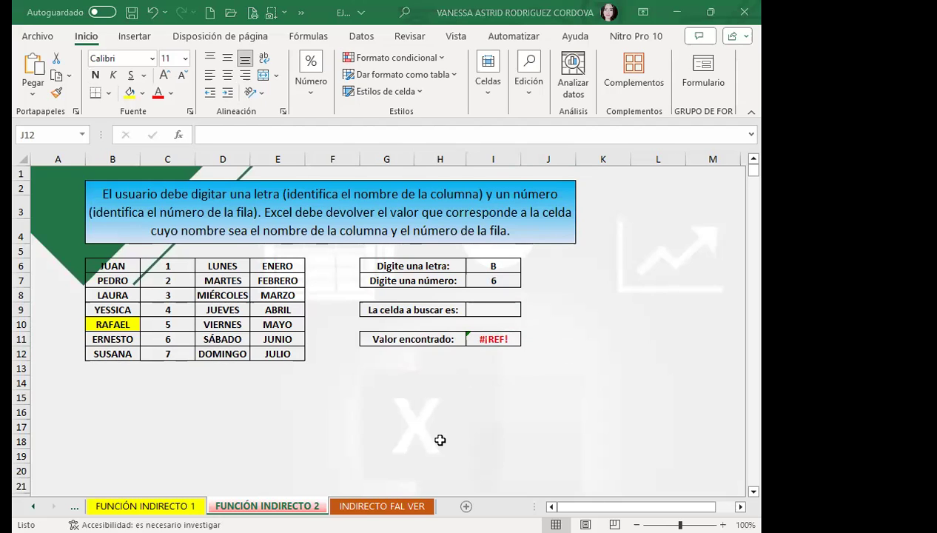
Step: In Firefox, view Foro de discusión clase #1, check the attendance sheet and Progreso tabs, then return
{"action": "key", "text": "alt+Tab"}
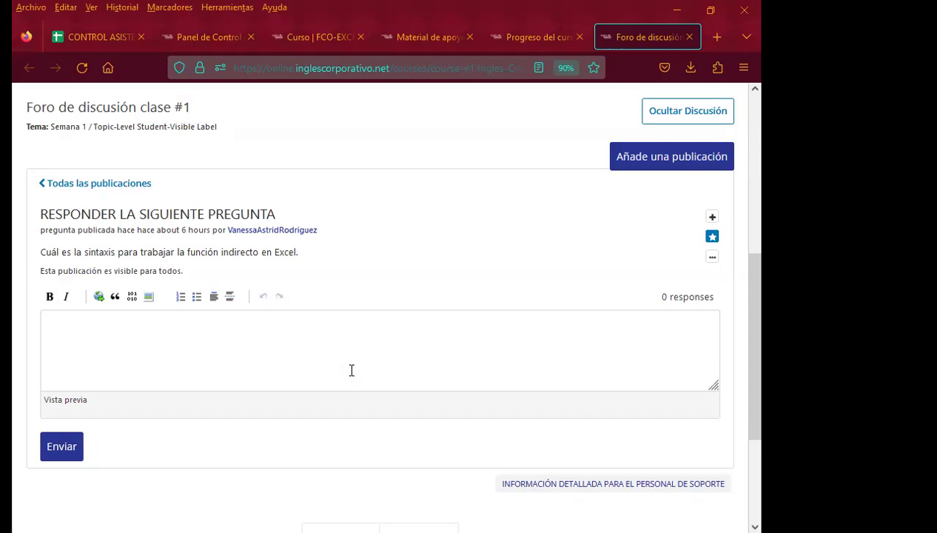
{"action": "scroll", "coordinate": [351, 370], "scroll_direction": "down", "scroll_amount": 2}
{"action": "scroll", "coordinate": [352, 376], "scroll_direction": "up", "scroll_amount": 2}
{"action": "left_click", "coordinate": [117, 334]}
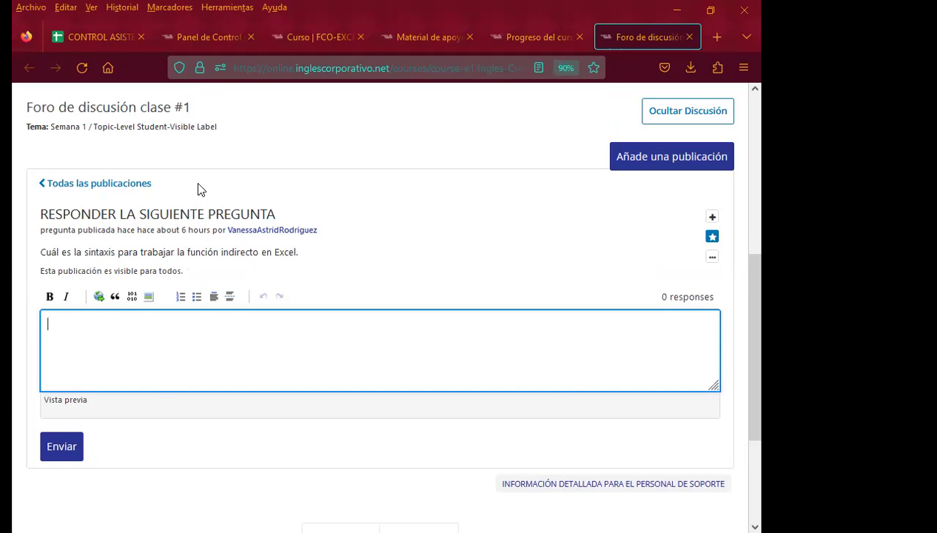
{"action": "left_click", "coordinate": [118, 34]}
{"action": "scroll", "coordinate": [137, 378], "scroll_direction": "down", "scroll_amount": 10}
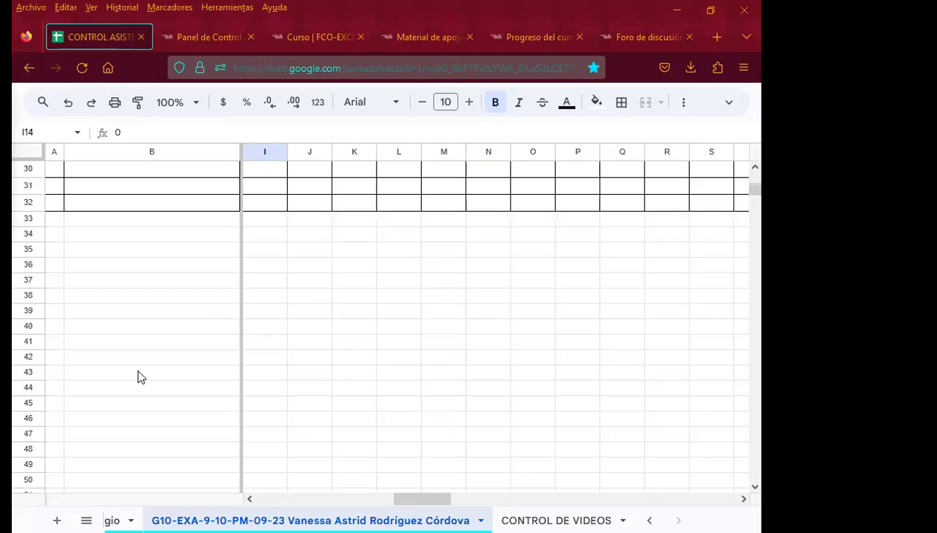
{"action": "scroll", "coordinate": [136, 378], "scroll_direction": "up", "scroll_amount": 6}
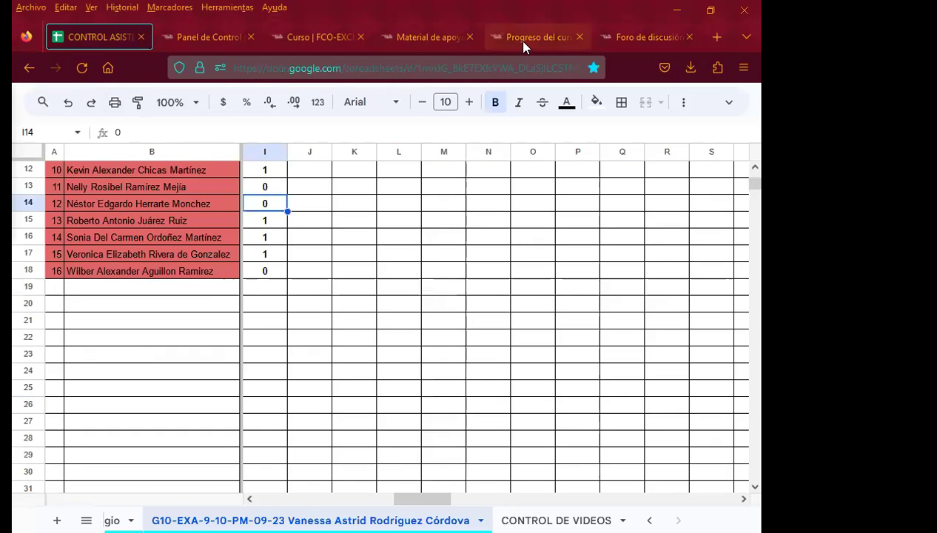
{"action": "left_click", "coordinate": [557, 43]}
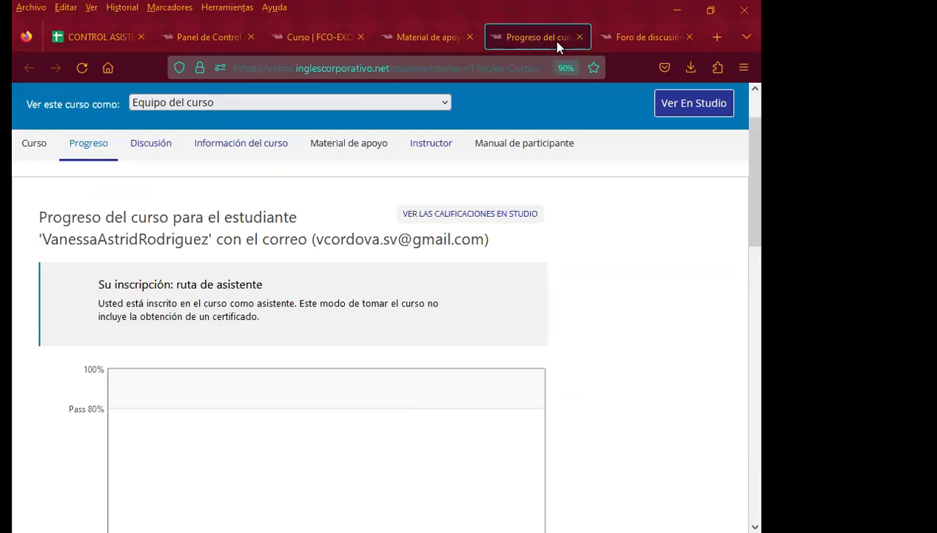
{"action": "key", "text": "ctrl+Tab"}
{"action": "scroll", "coordinate": [197, 362], "scroll_direction": "down", "scroll_amount": 2}
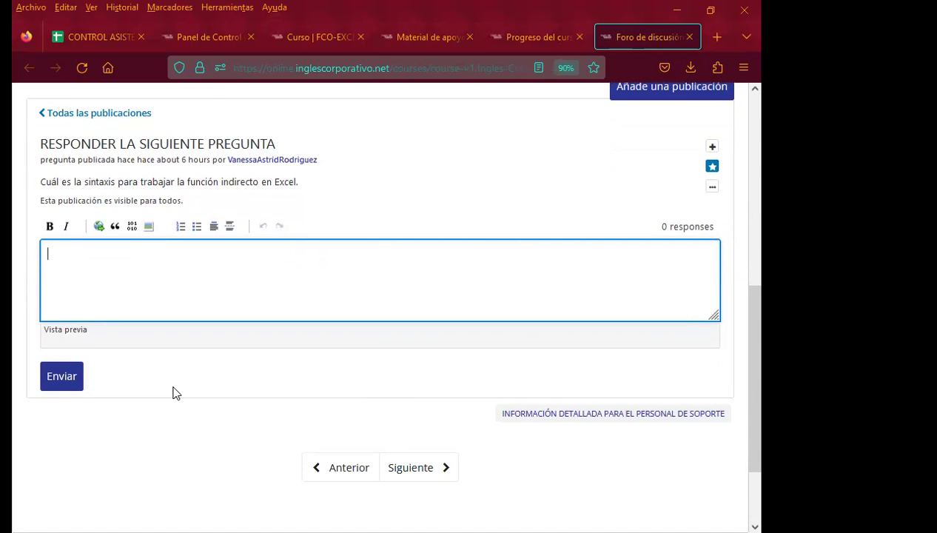
{"action": "scroll", "coordinate": [134, 389], "scroll_direction": "up", "scroll_amount": 2}
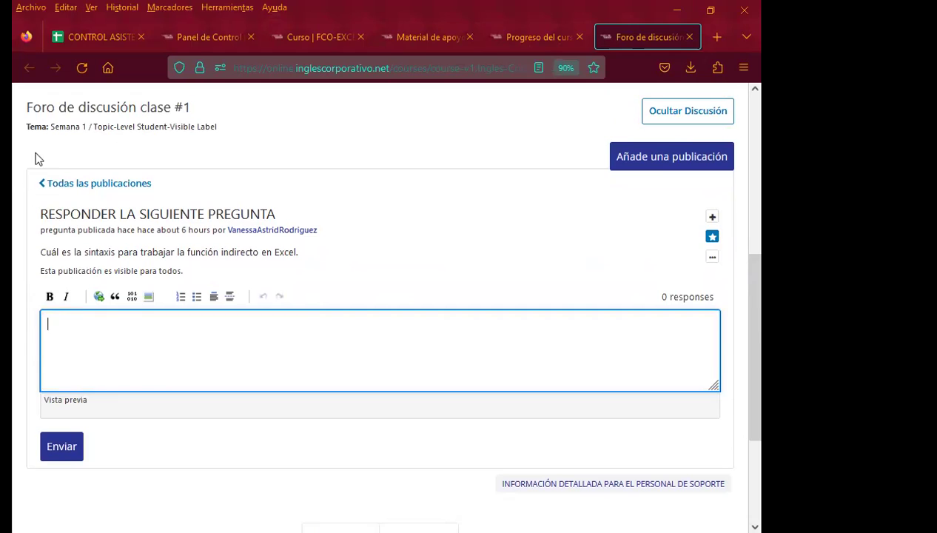
{"action": "left_click", "coordinate": [322, 132]}
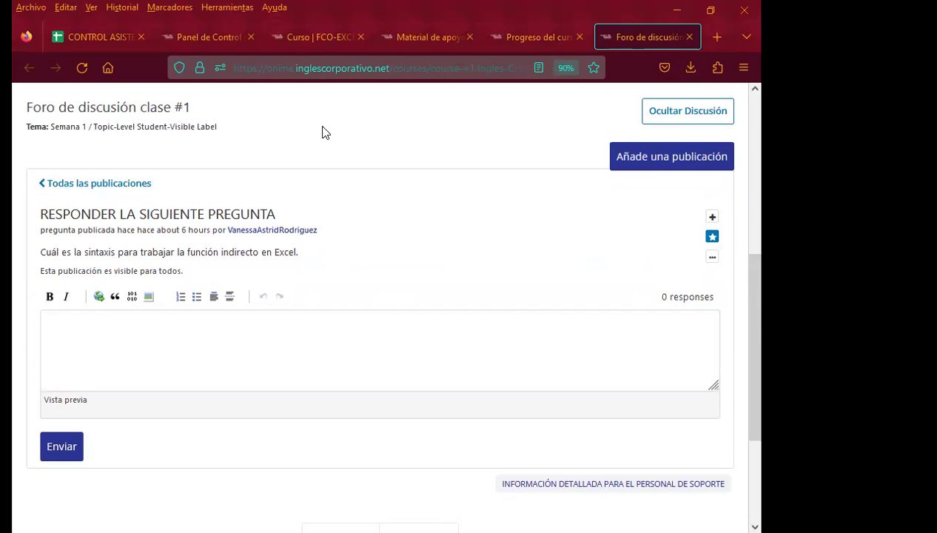